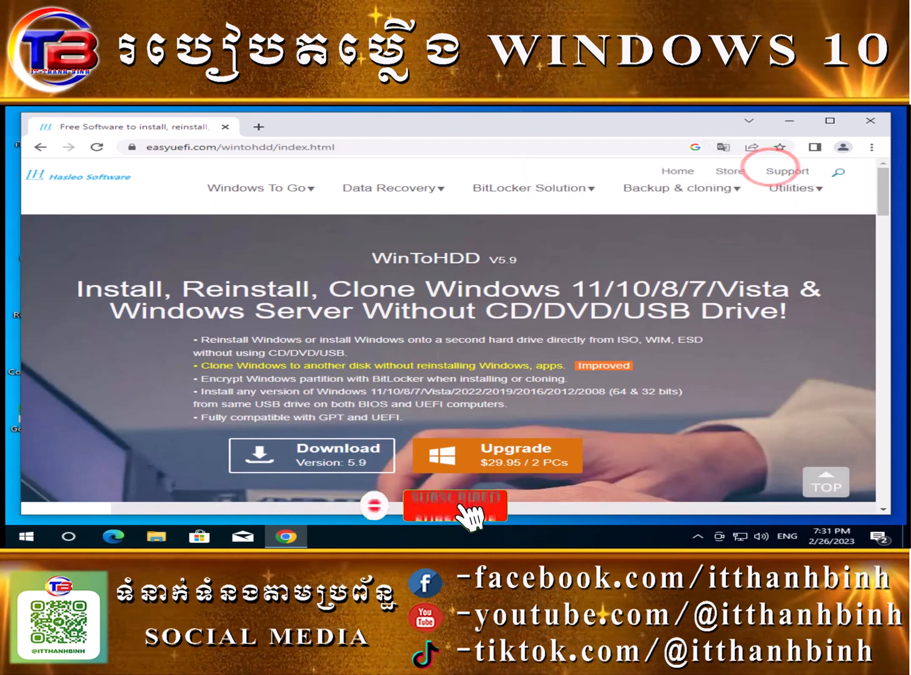
# Download the free WinToHDD version 5.9 installer from the product page
pyautogui.scroll(-1, 500, 312)
pyautogui.click(327, 393)
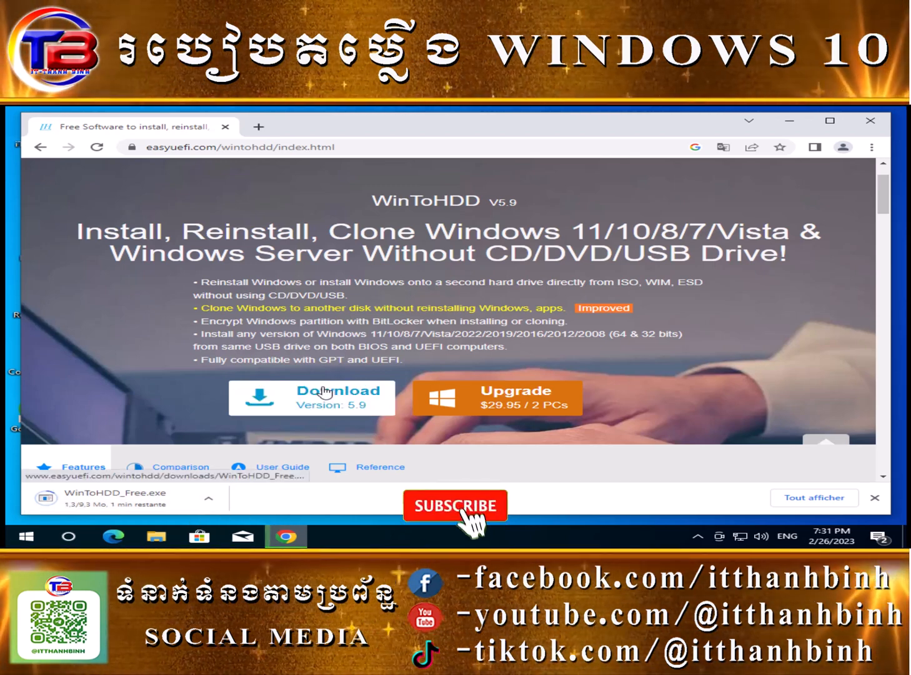
pyautogui.click(794, 124)
pyautogui.rightClick(528, 207)
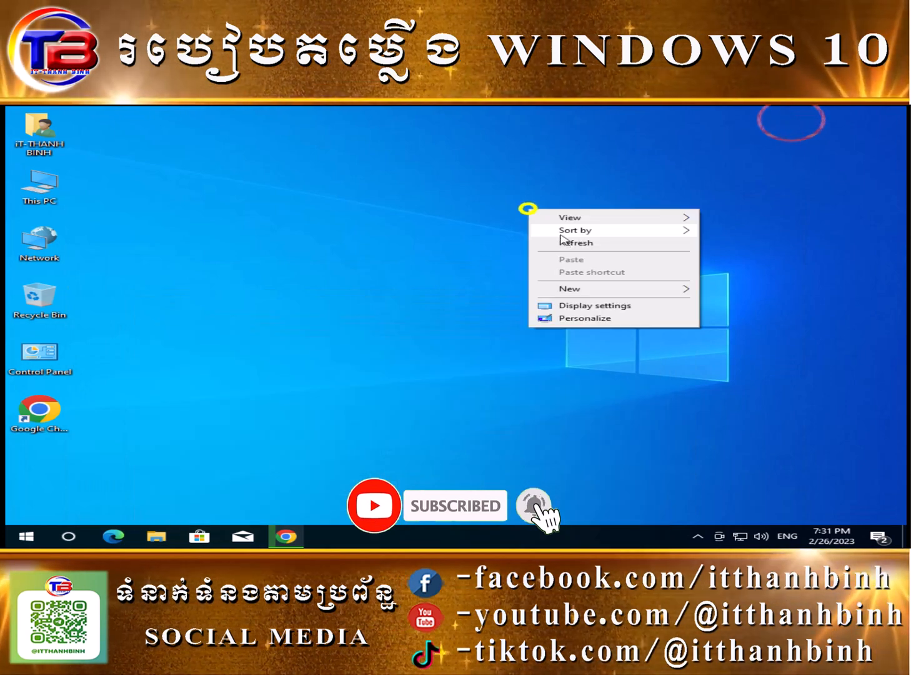
pyautogui.click(574, 244)
pyautogui.rightClick(574, 244)
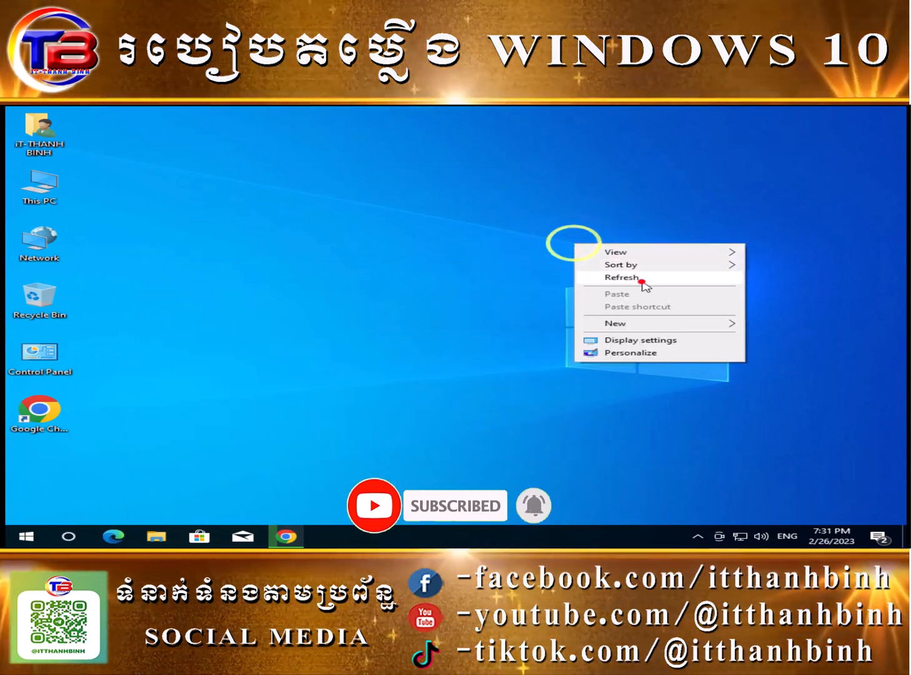
pyautogui.click(642, 283)
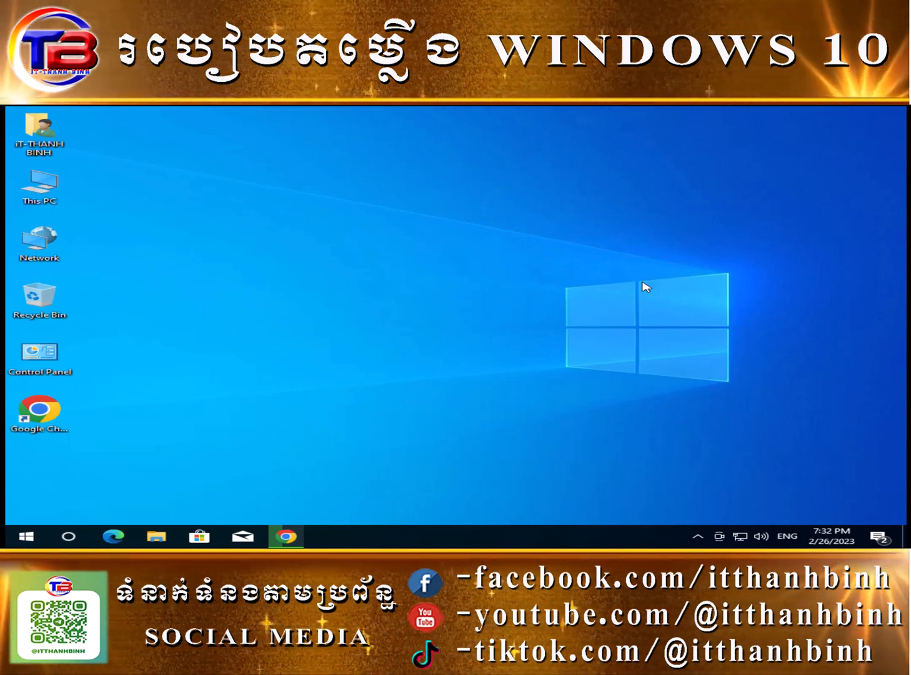
# Return to the browser and show the downloaded WinToHDD_Free.exe in its folder
pyautogui.click(297, 538)
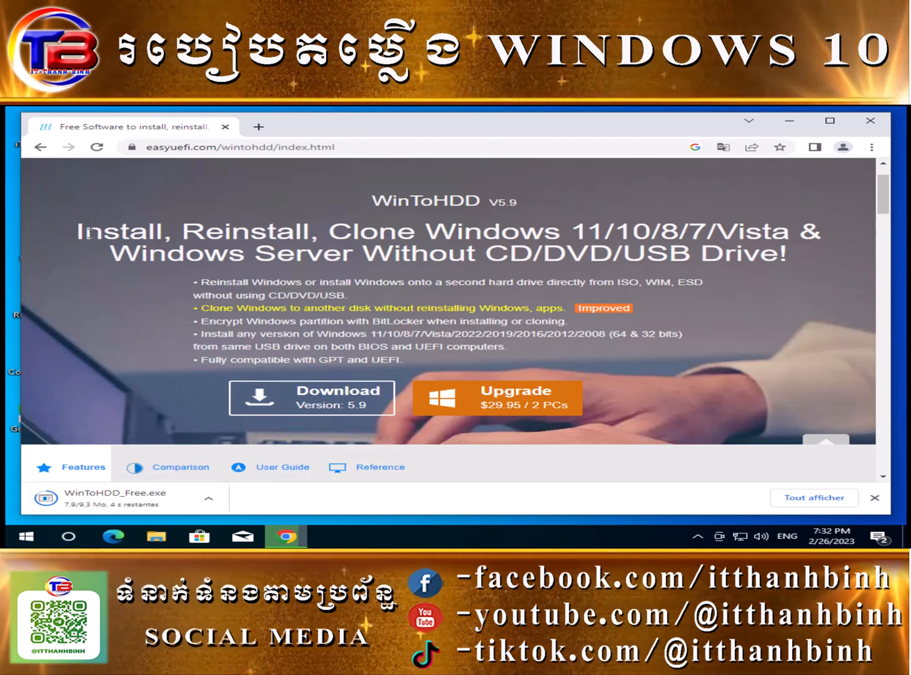
pyautogui.moveTo(592, 247); pyautogui.dragTo(797, 259)
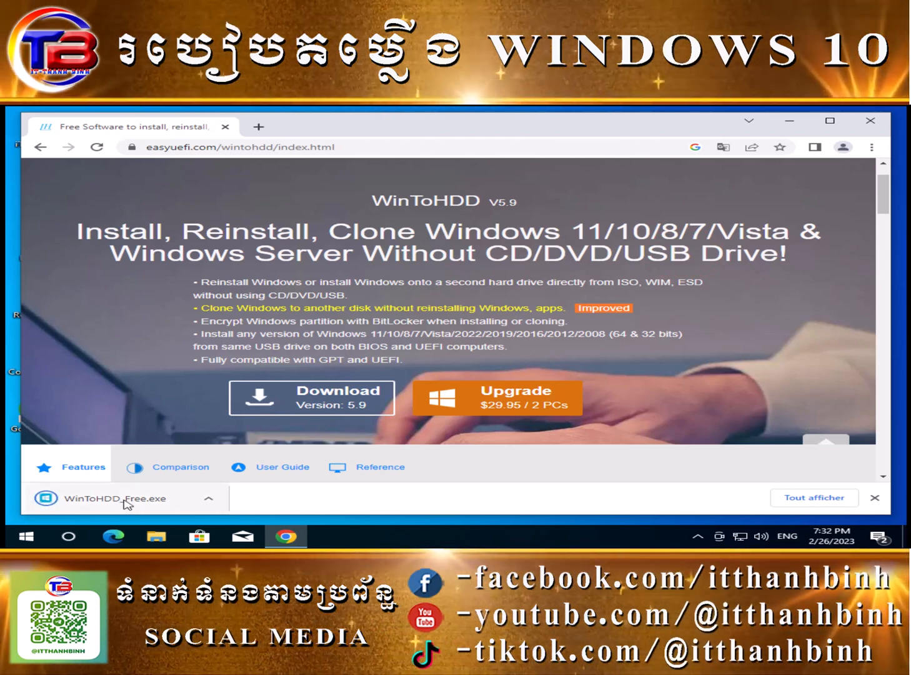
pyautogui.click(205, 499)
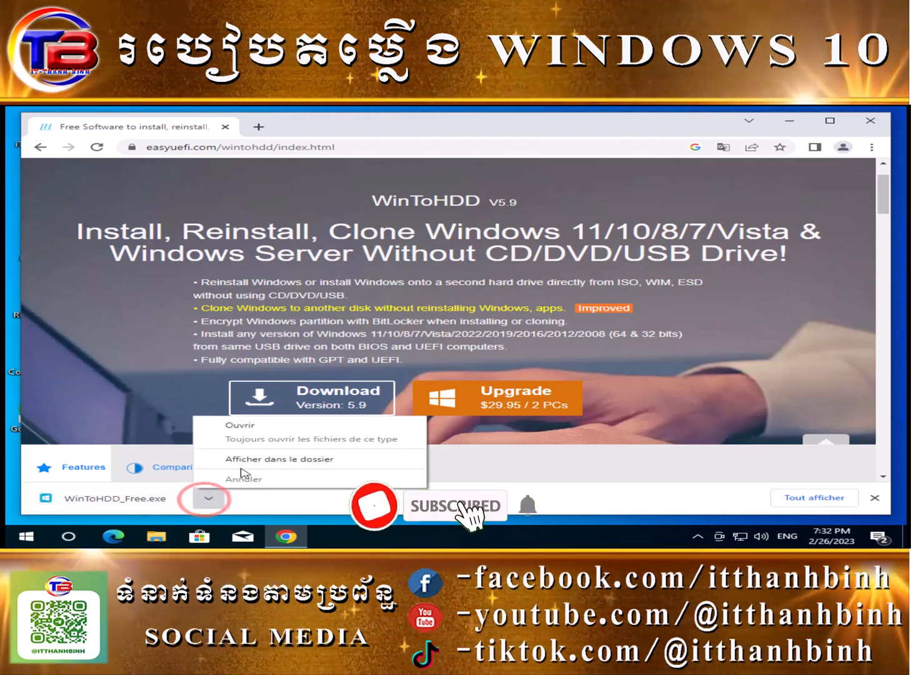
pyautogui.click(242, 460)
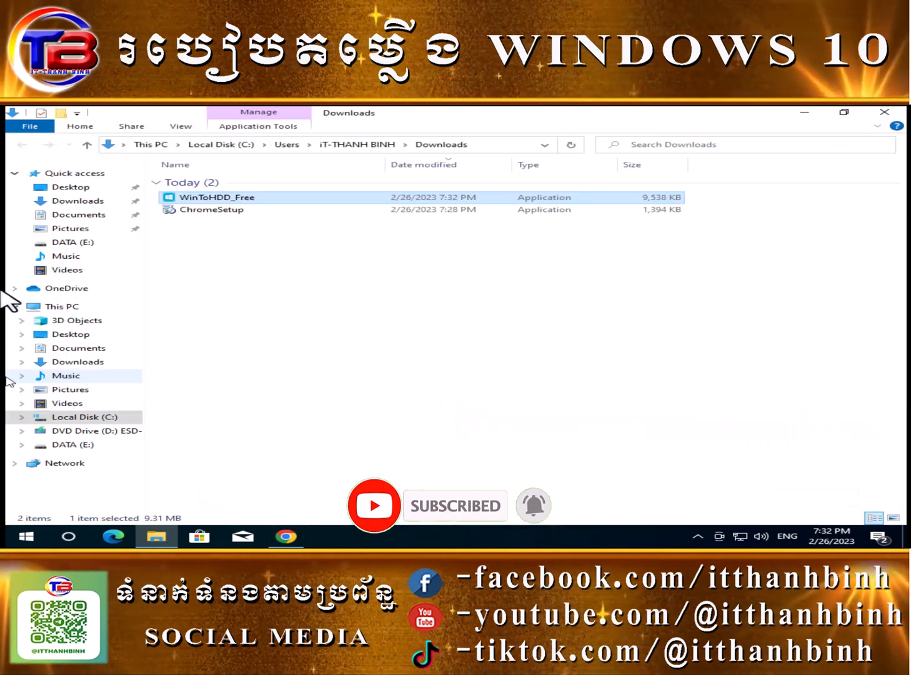
# Run the downloaded WinToHDD_Free installer and allow it to make changes to the device
pyautogui.click(262, 236)
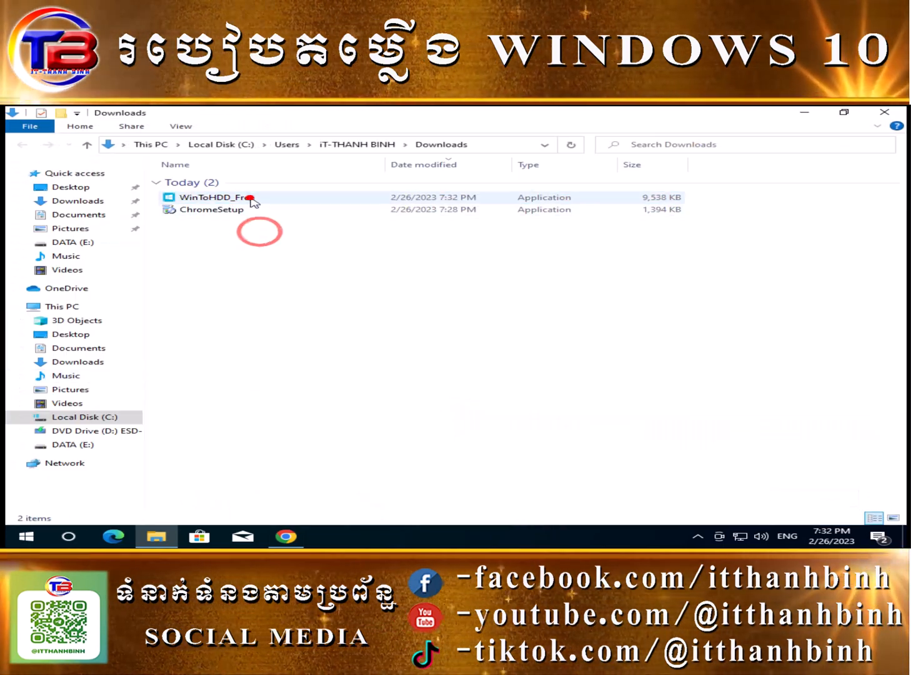
pyautogui.click(252, 197)
pyautogui.rightClick(251, 197)
pyautogui.click(337, 220)
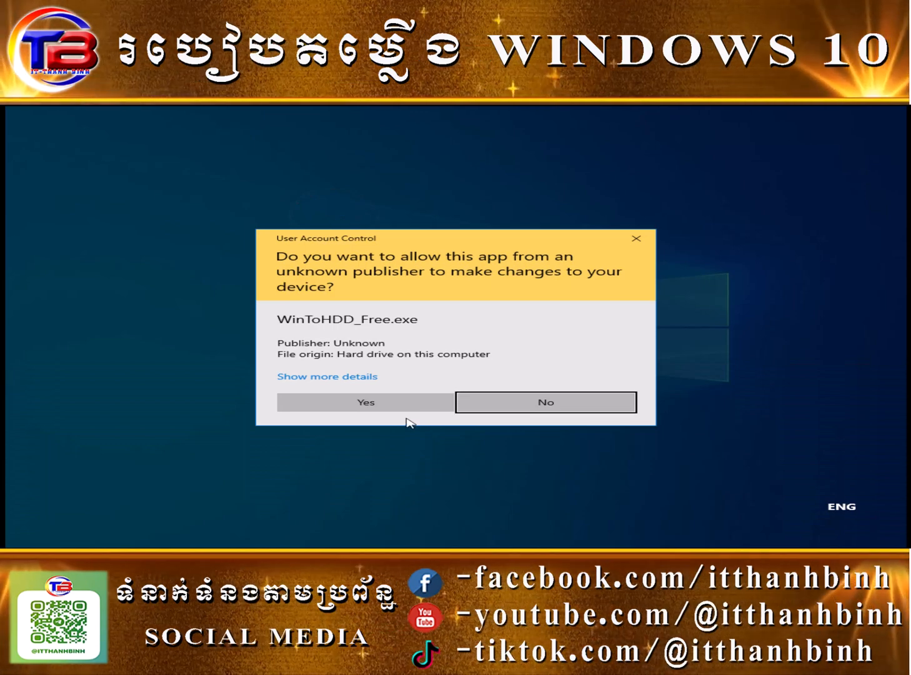
pyautogui.click(377, 401)
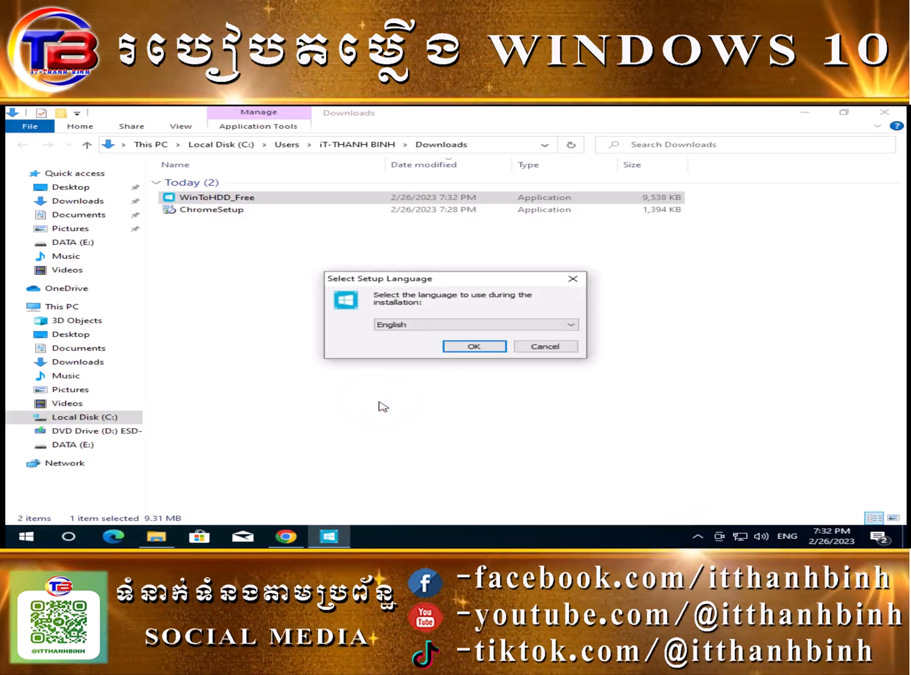
# Choose English as the setup language and accept the WinToHDD license agreement
pyautogui.click(480, 345)
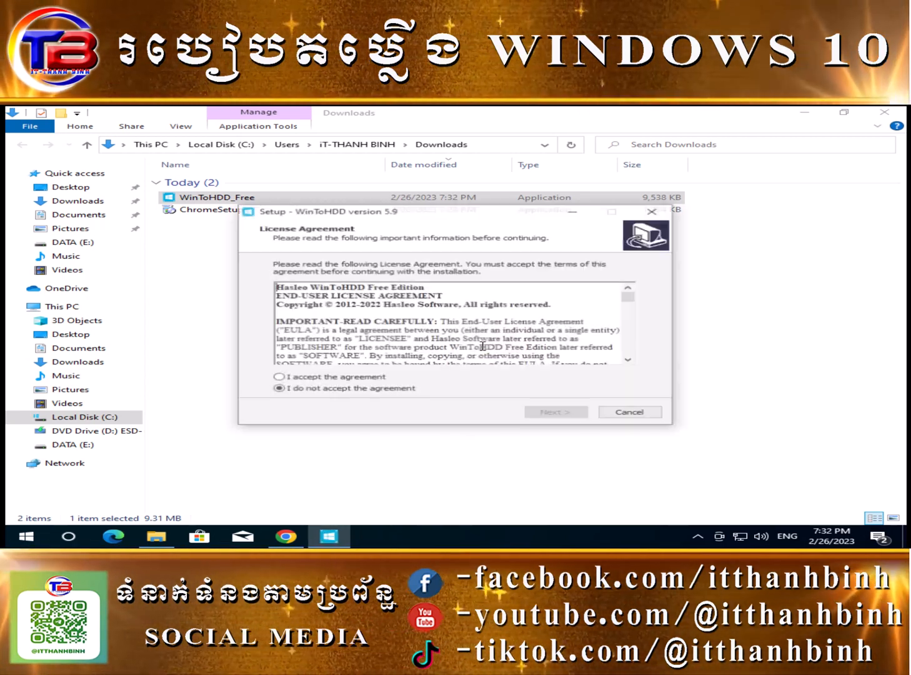
pyautogui.click(322, 378)
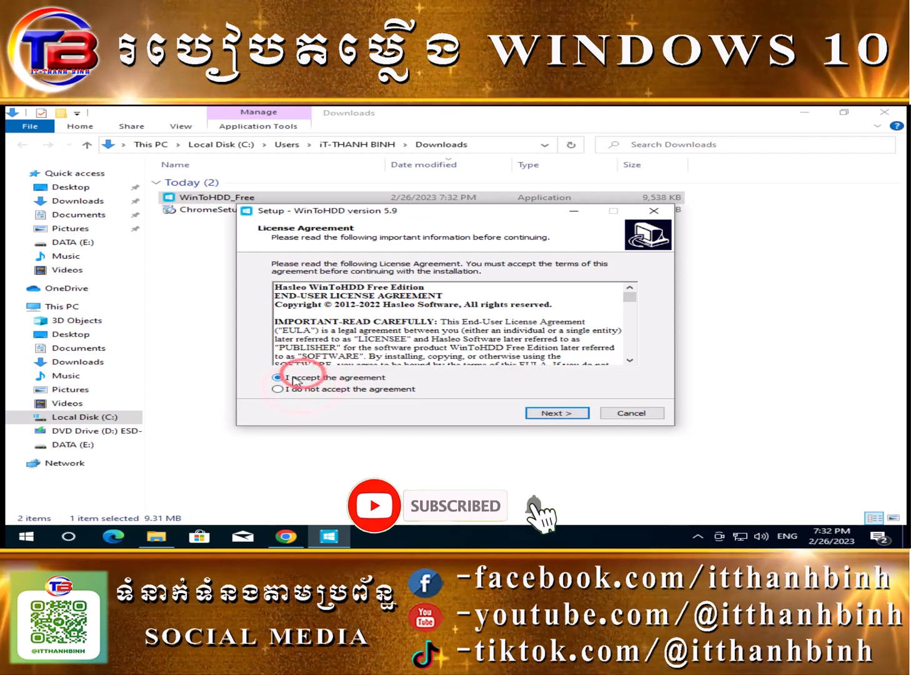
pyautogui.click(539, 411)
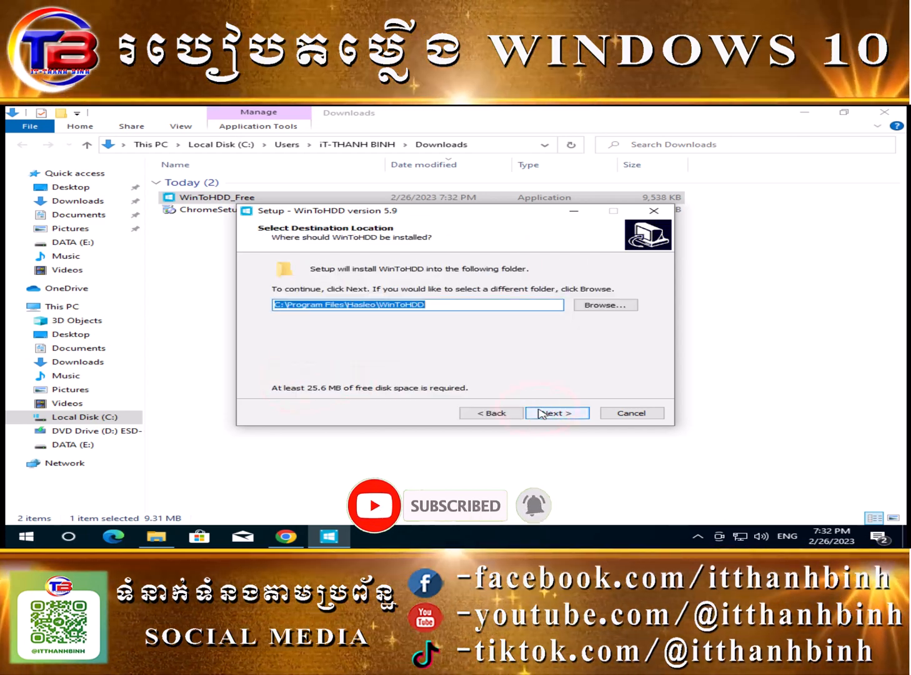
# Install WinToHDD into the existing C:\Program Files\Hasleo\WinToHDD folder, keeping the default Start Menu folder and desktop shortcut
pyautogui.click(541, 414)
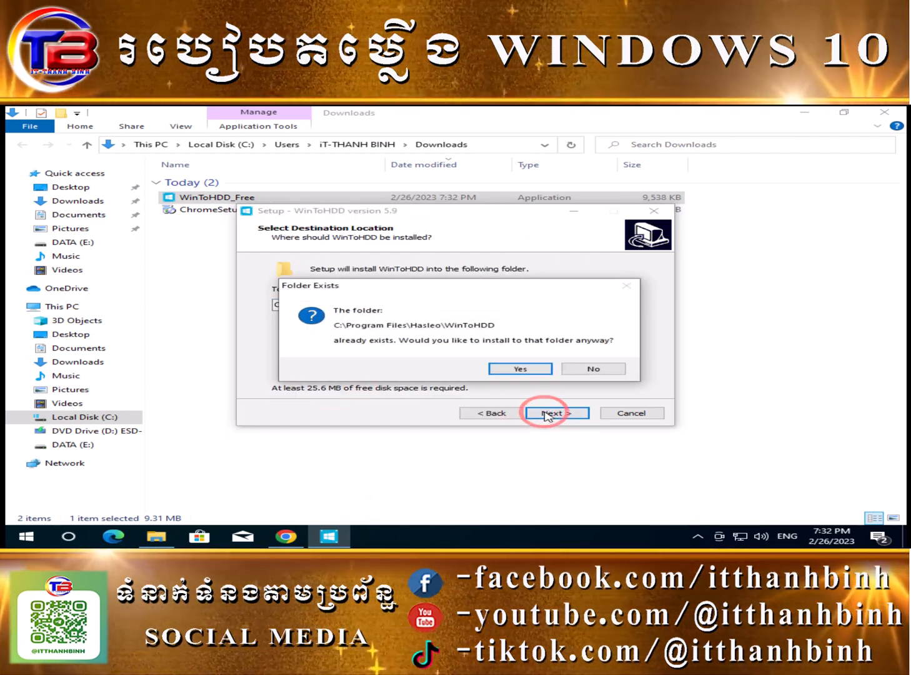
pyautogui.click(518, 368)
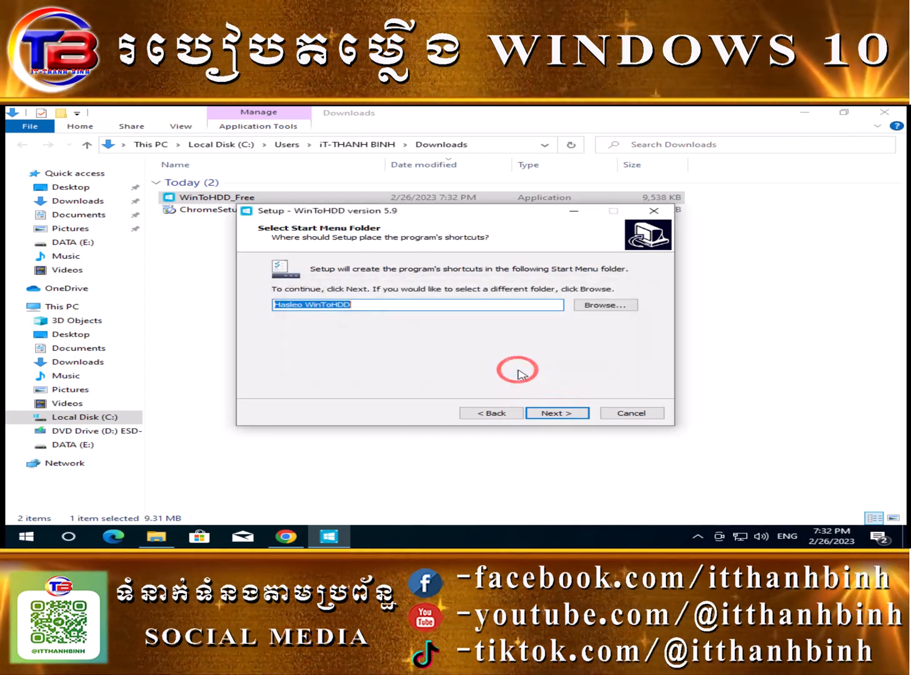
pyautogui.click(551, 413)
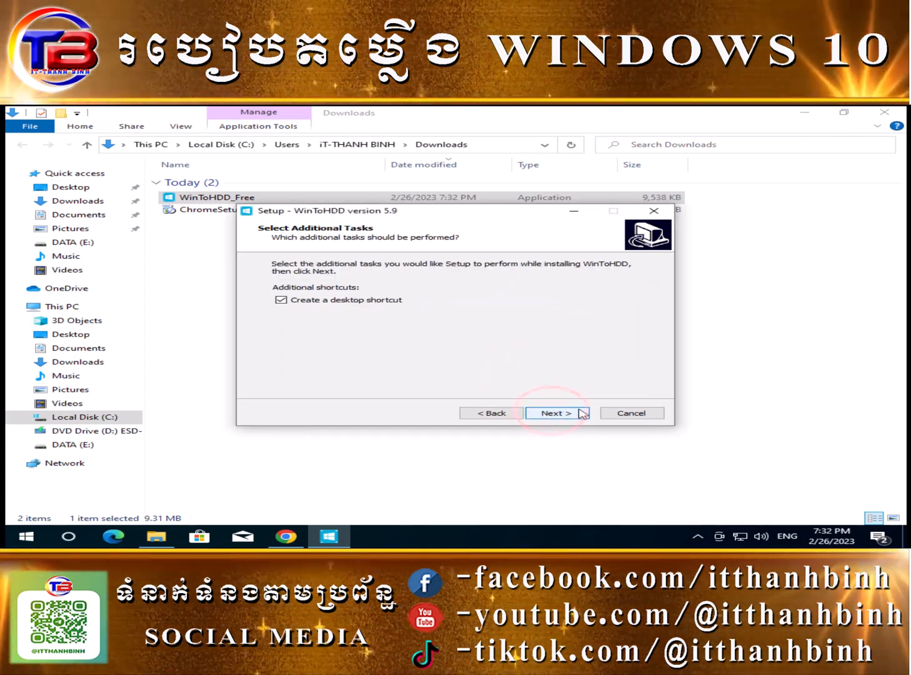
pyautogui.click(561, 415)
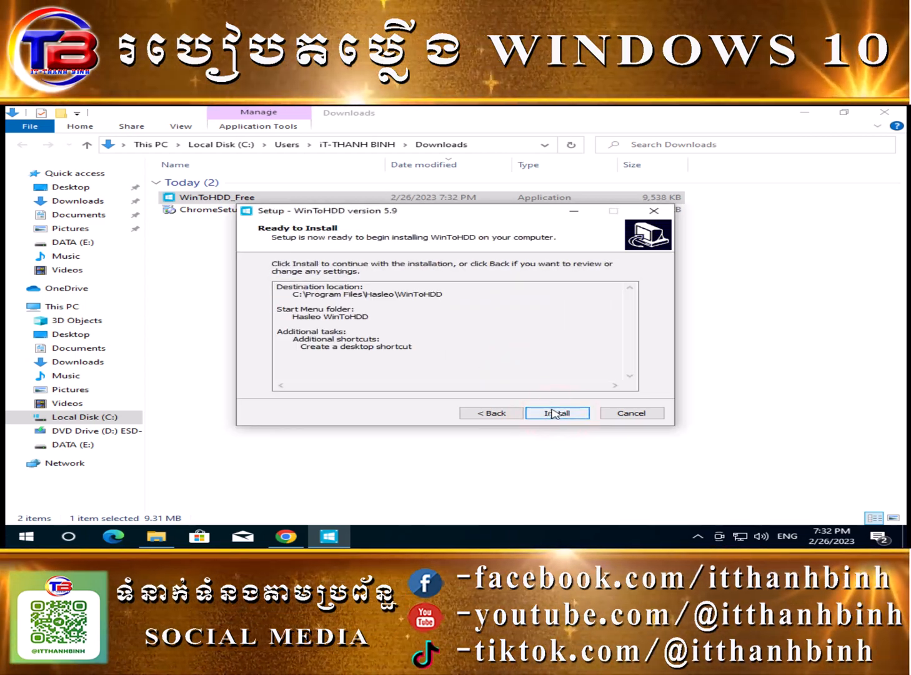
pyautogui.click(552, 413)
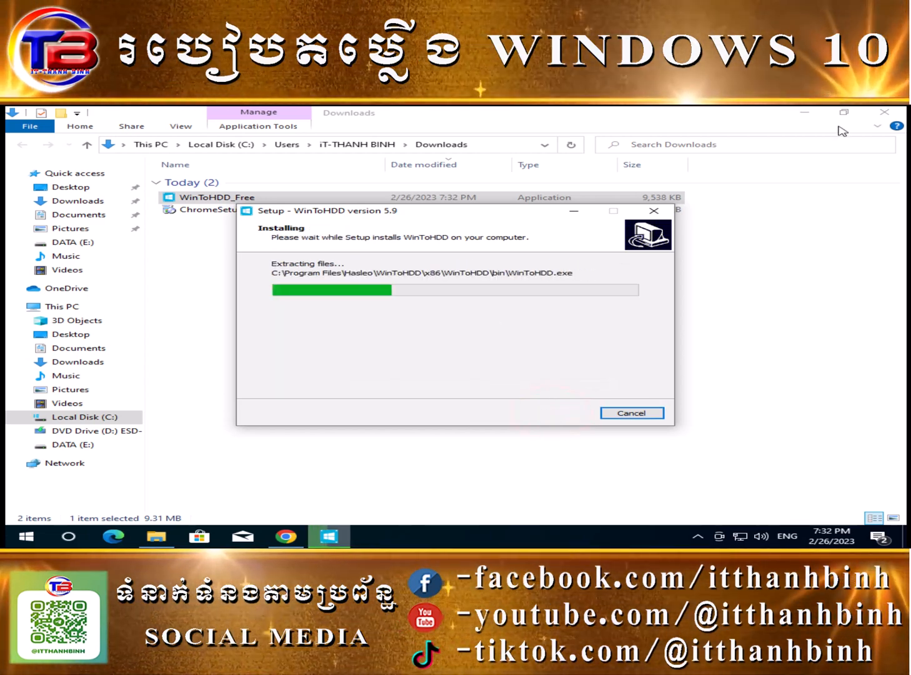
# Close the Downloads folder, minimize the browser and finish the WinToHDD setup wizard
pyautogui.click(881, 116)
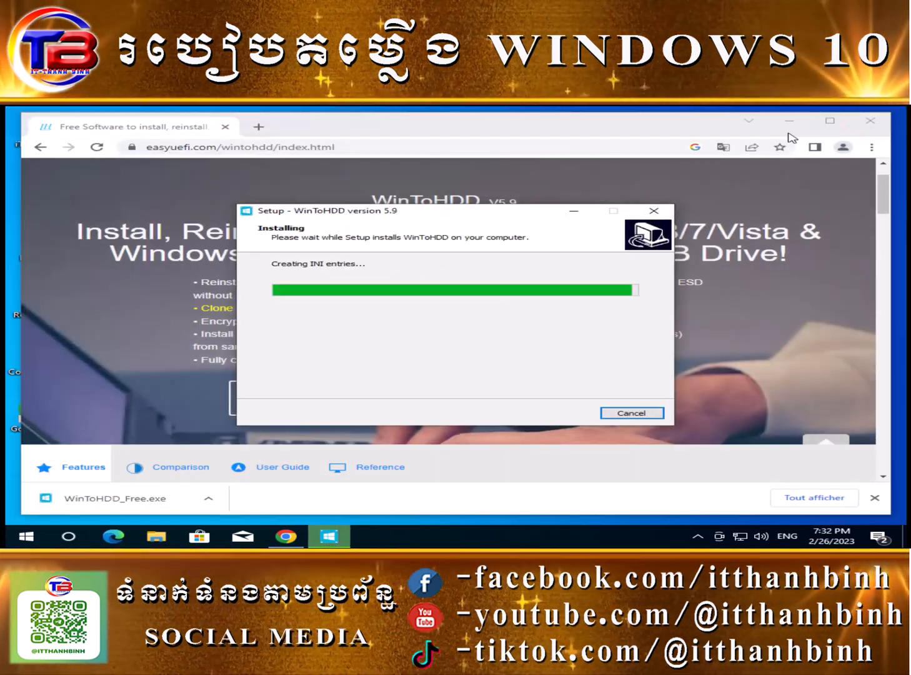
pyautogui.click(790, 123)
pyautogui.rightClick(816, 263)
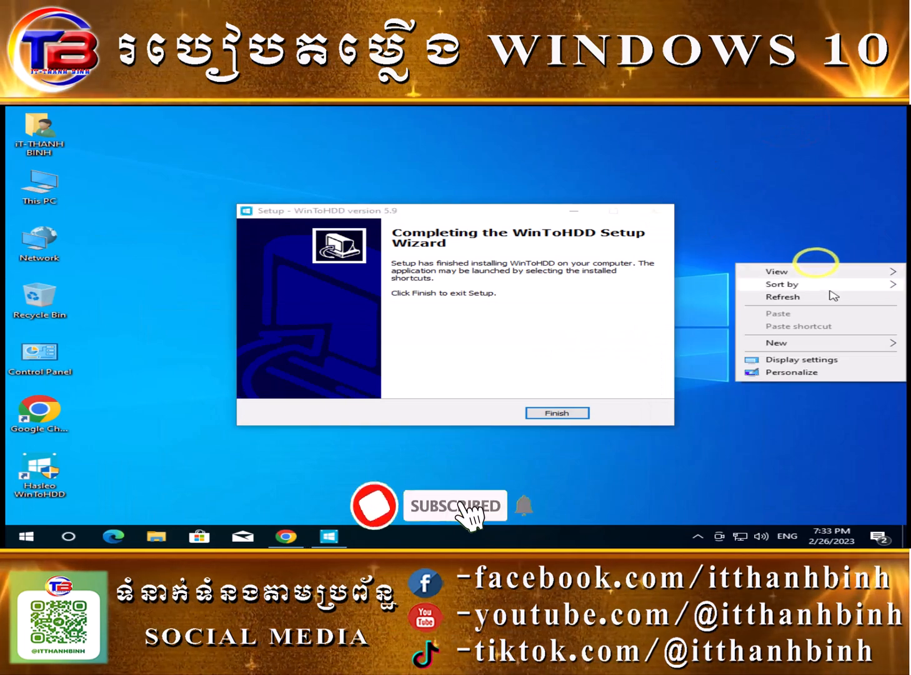
pyautogui.click(829, 296)
pyautogui.rightClick(827, 290)
pyautogui.click(833, 320)
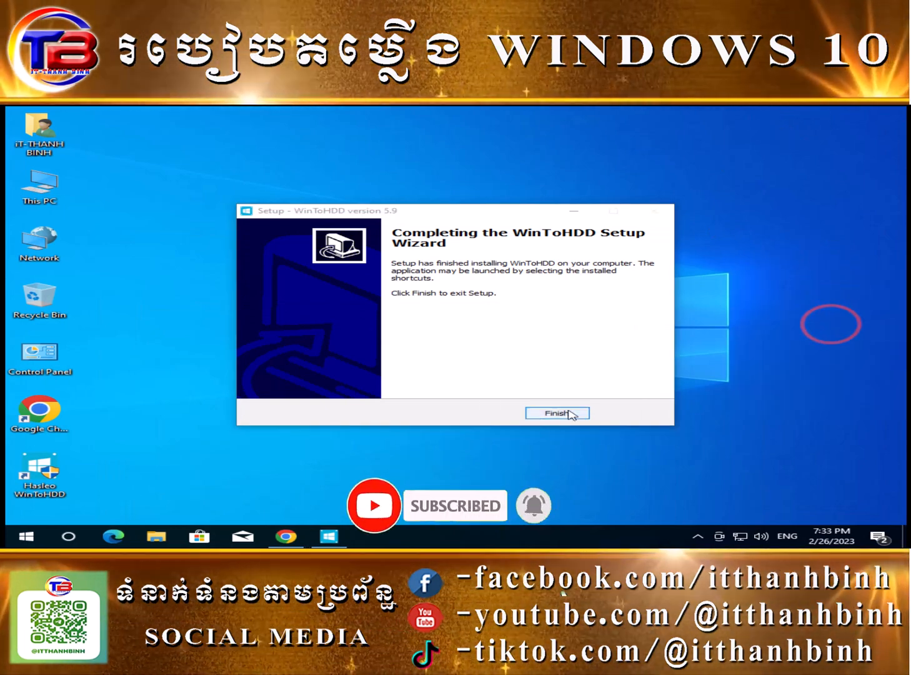
pyautogui.click(556, 412)
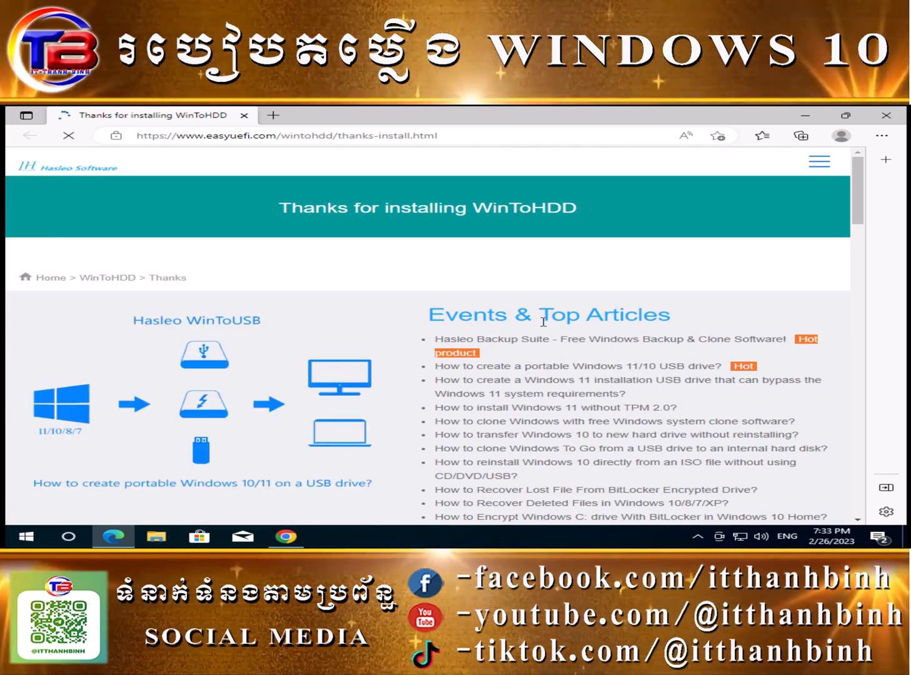
# Examine the comparison table of the Free, Professional and Enterprise editions of WinToHDD, including features, license terms and prices
pyautogui.scroll(-10, 543, 321)
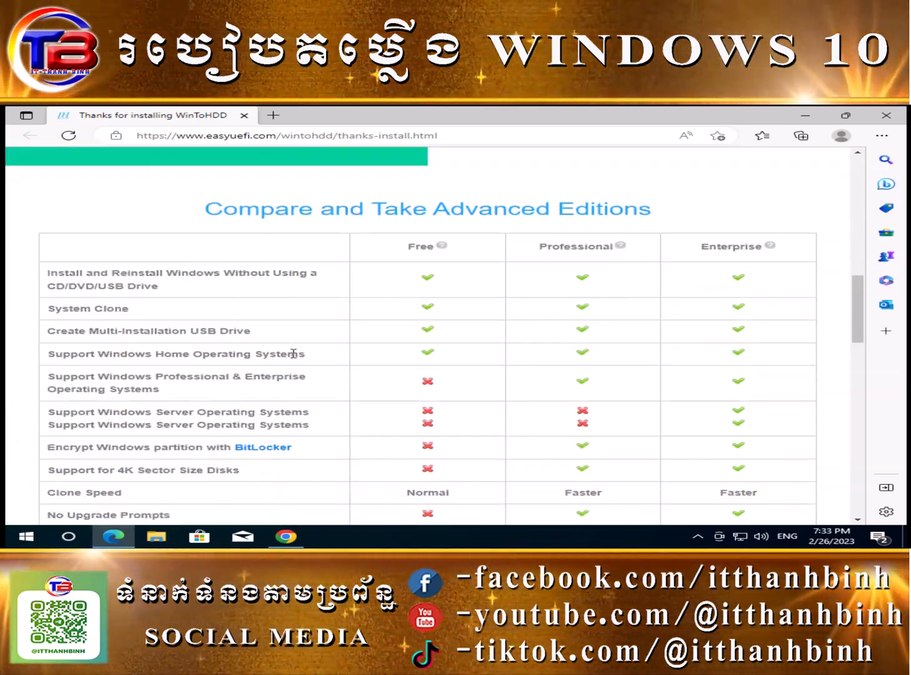
pyautogui.doubleClick(407, 236)
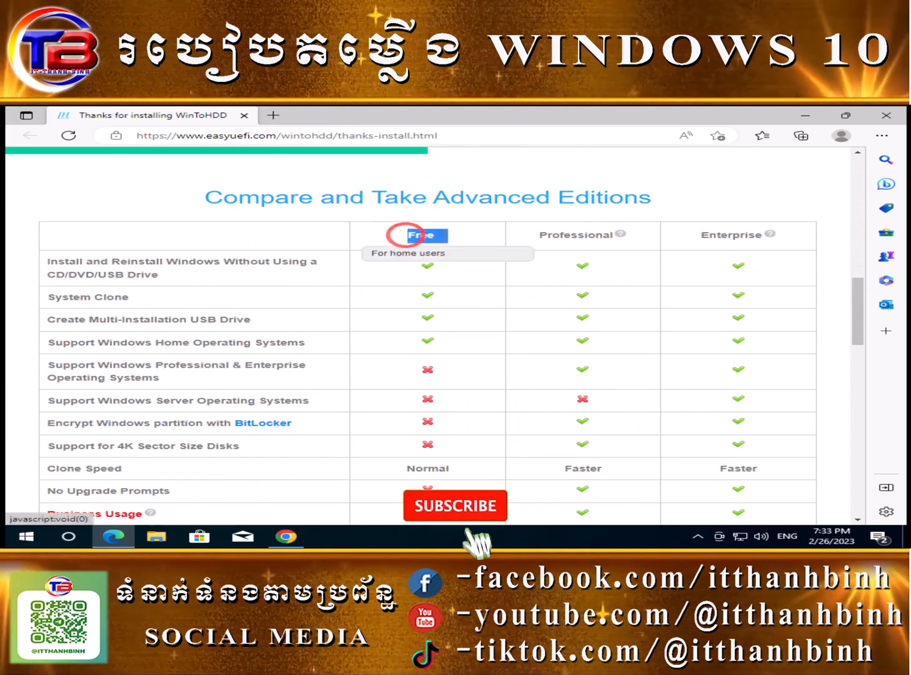
pyautogui.scroll(-5, 428, 436)
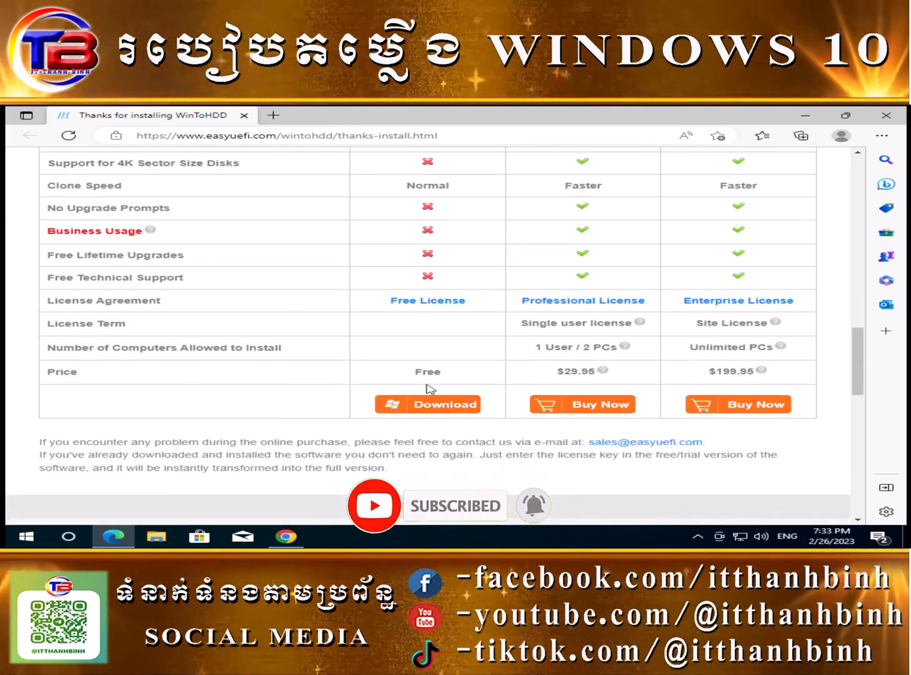
pyautogui.scroll(5, 423, 399)
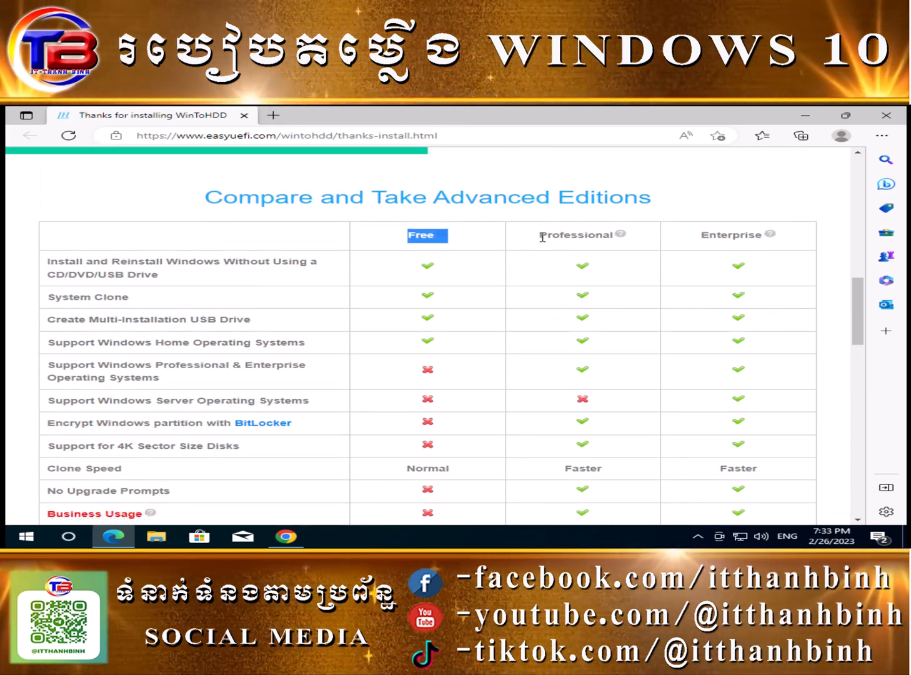
pyautogui.doubleClick(537, 235)
pyautogui.scroll(-4, 593, 279)
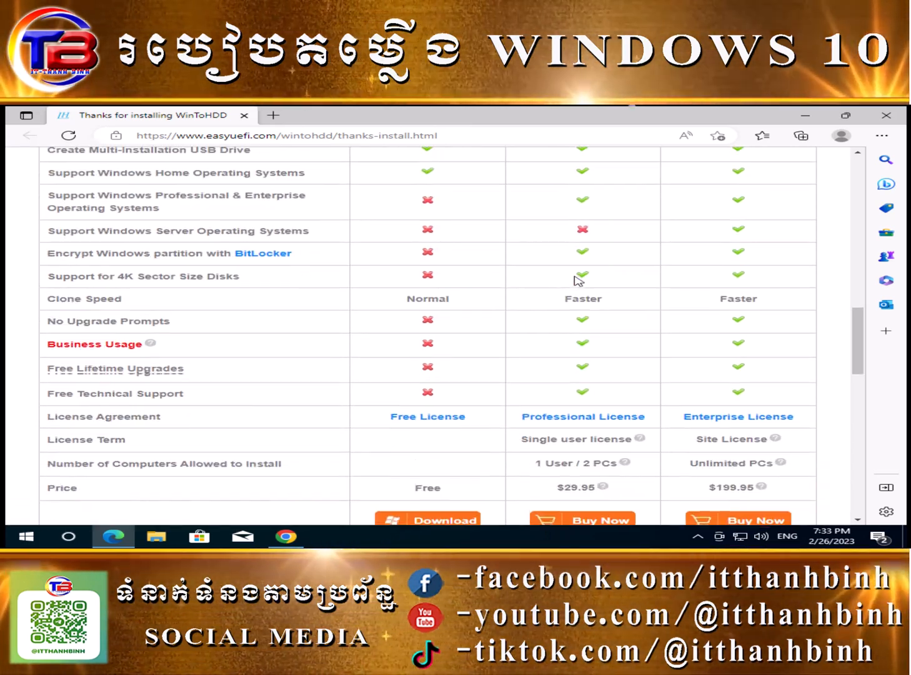
pyautogui.scroll(4, 722, 289)
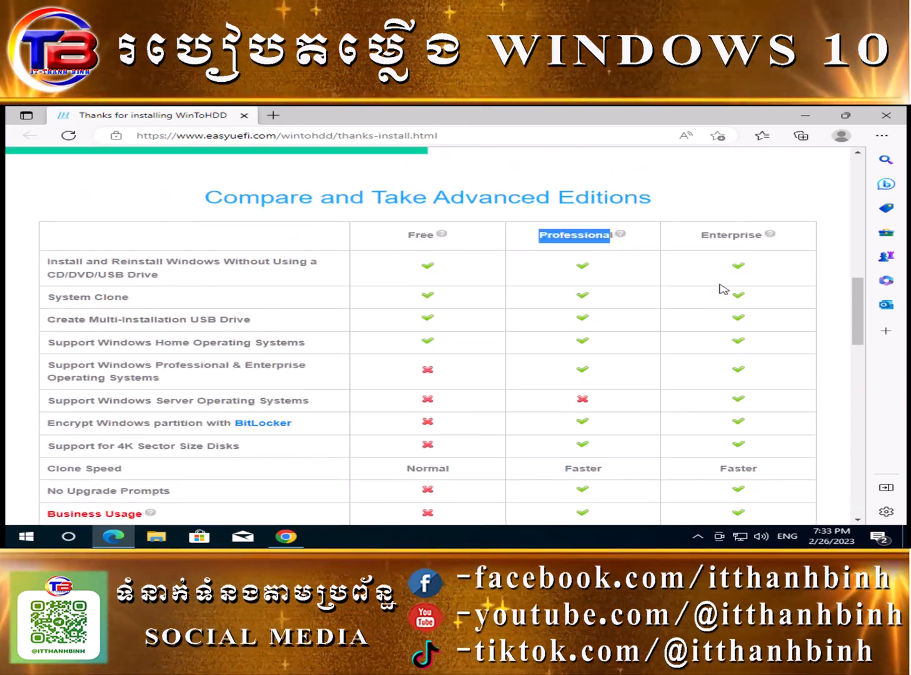
pyautogui.doubleClick(719, 233)
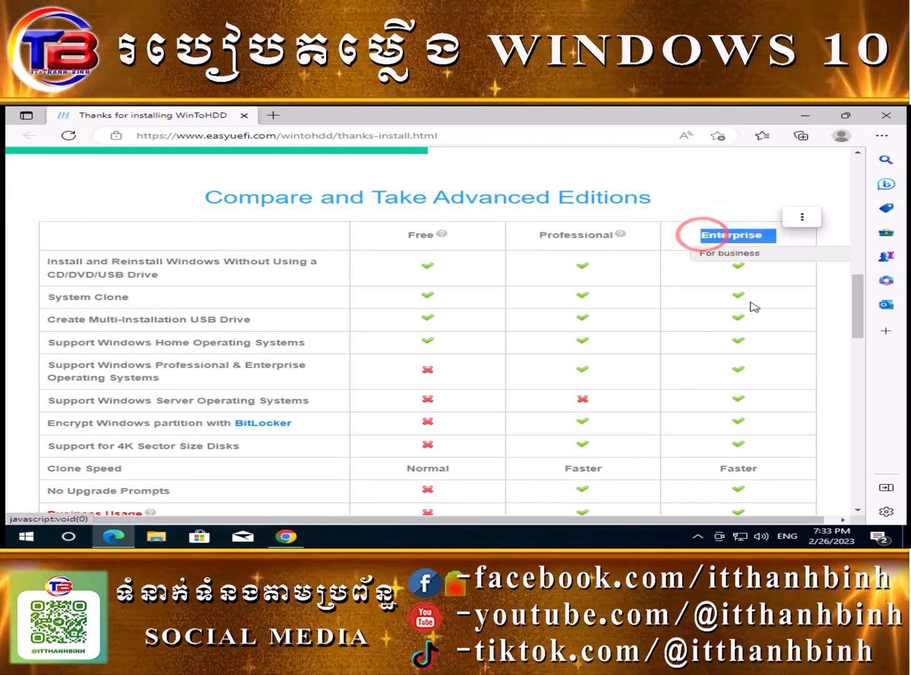
pyautogui.scroll(-4, 746, 316)
pyautogui.scroll(-1, 745, 326)
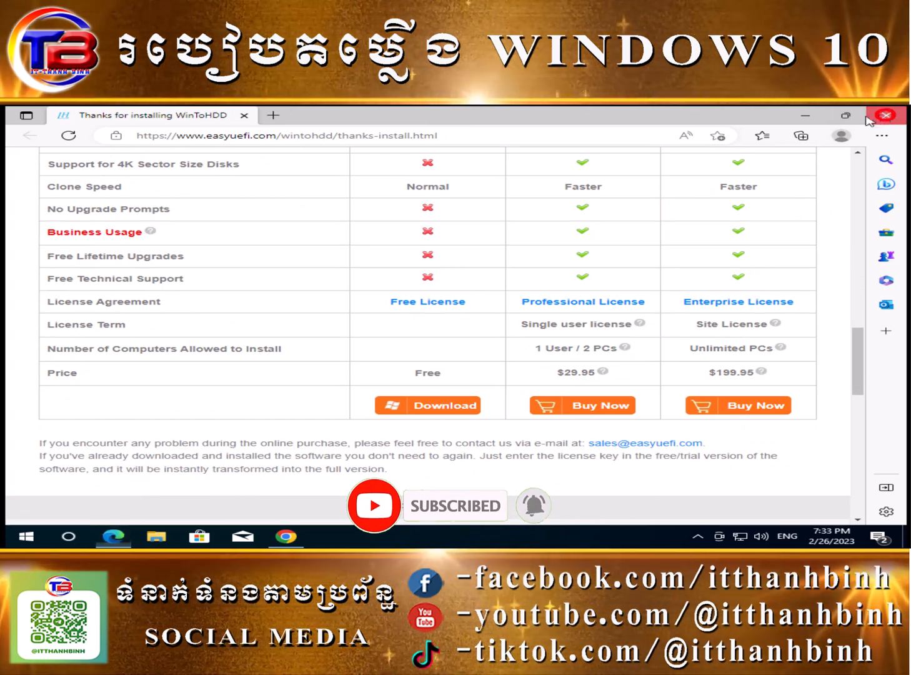
# Close the browser window with the installation thank-you page and refresh the desktop
pyautogui.click(881, 117)
pyautogui.rightClick(370, 245)
pyautogui.click(403, 278)
pyautogui.rightClick(403, 279)
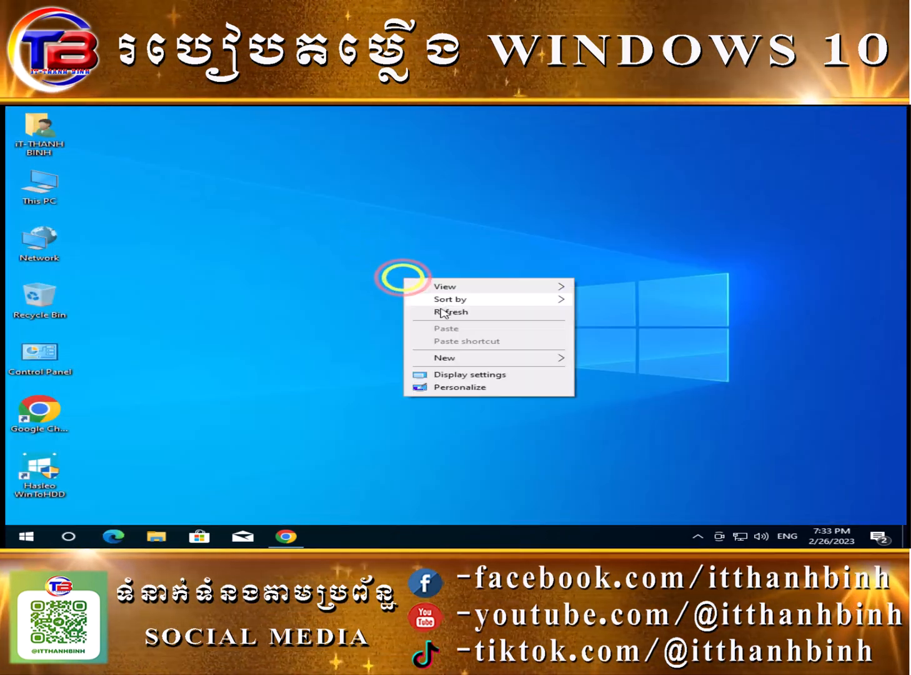
pyautogui.click(443, 311)
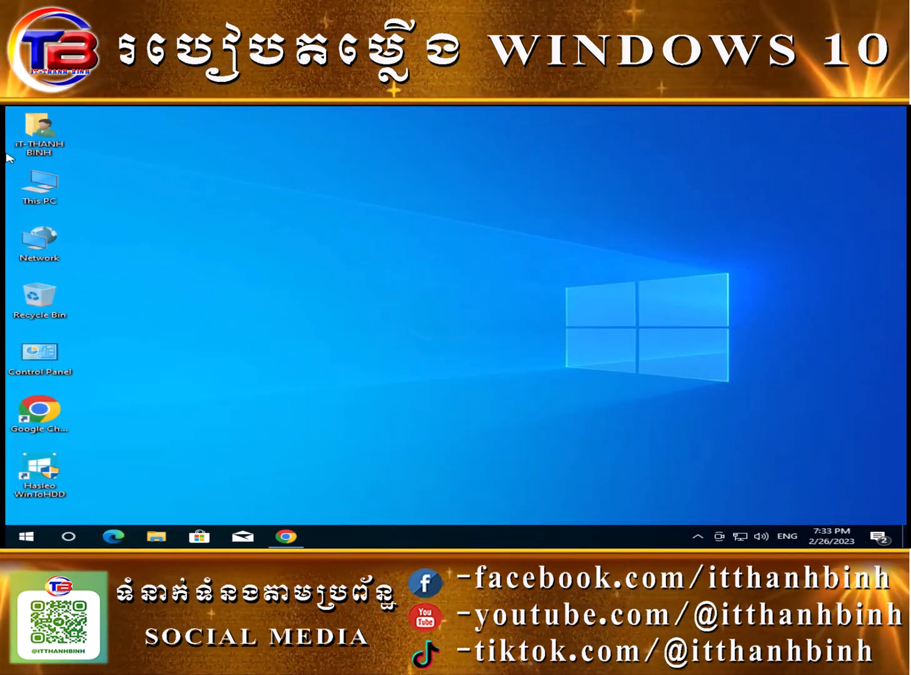
# Open the DATA (E:) drive in File Explorer and select the Windows disc image file
pyautogui.click(158, 537)
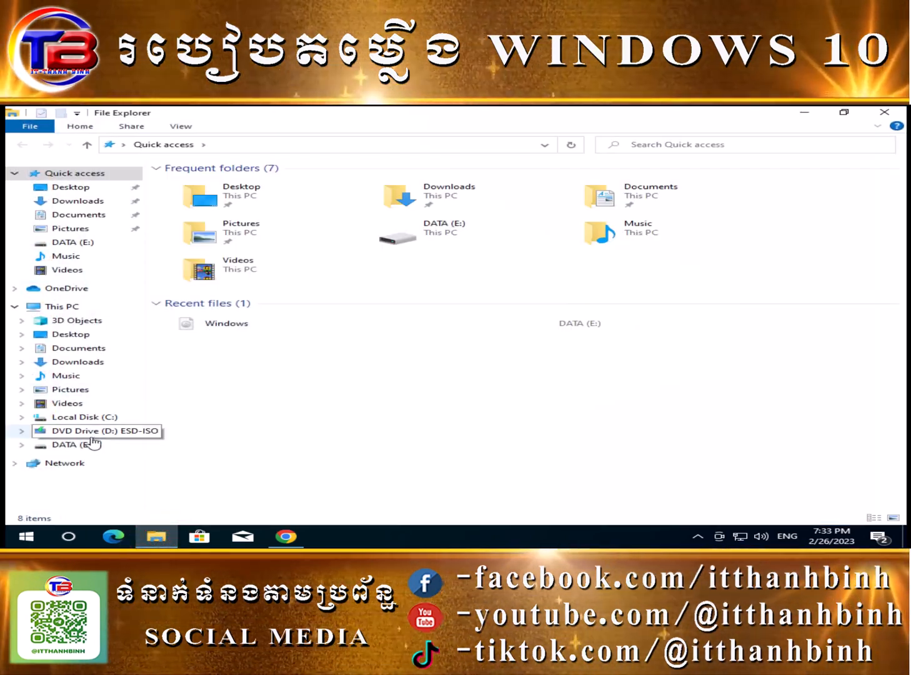
pyautogui.click(75, 445)
pyautogui.click(201, 194)
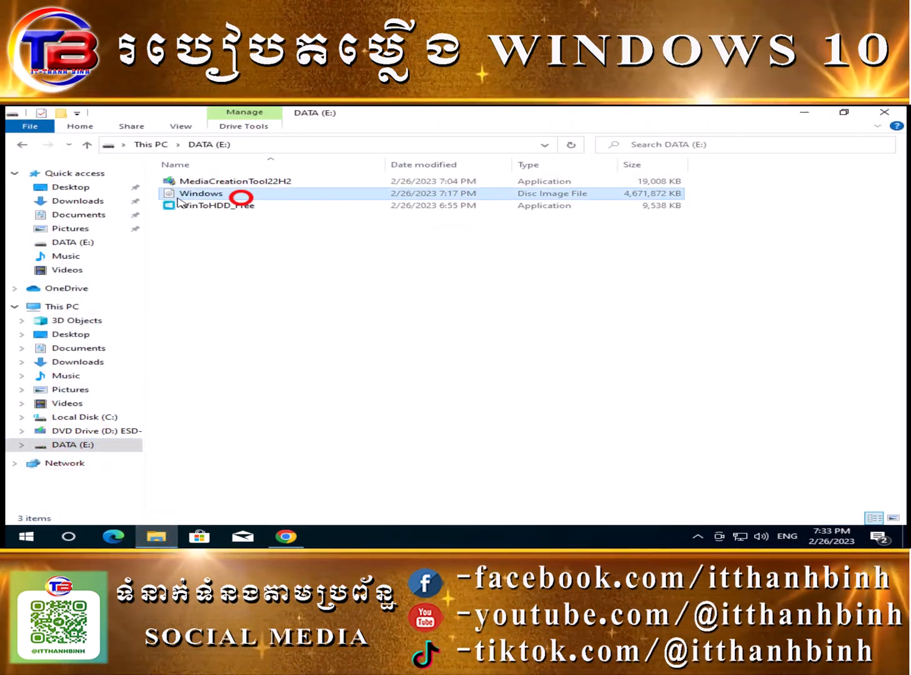
# Show the DATA (E:) files as large thumbnails, select the Windows disc image and minimize the window
pyautogui.click(894, 517)
pyautogui.click(390, 266)
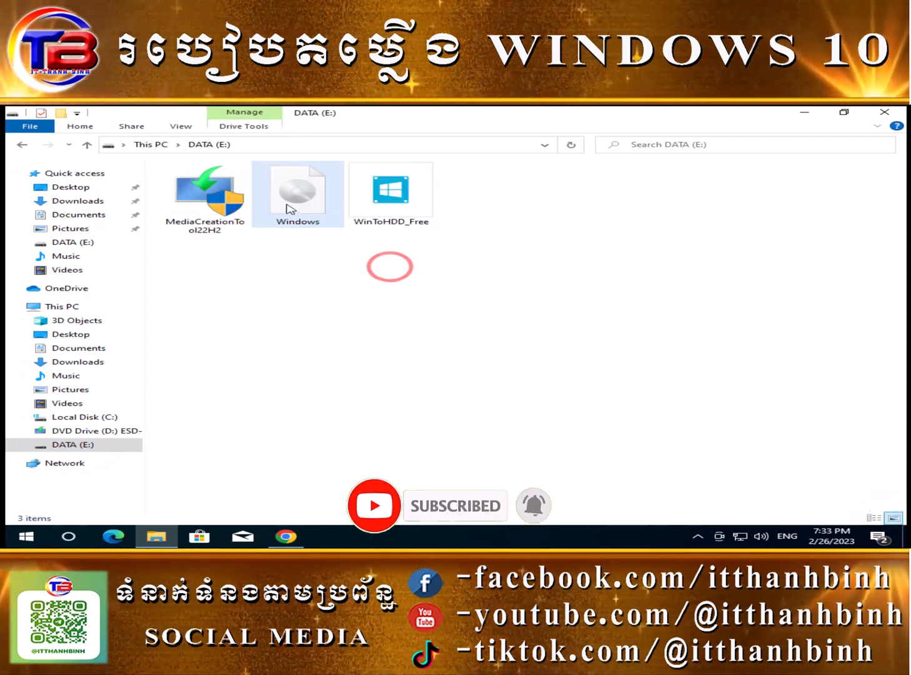
pyautogui.click(298, 194)
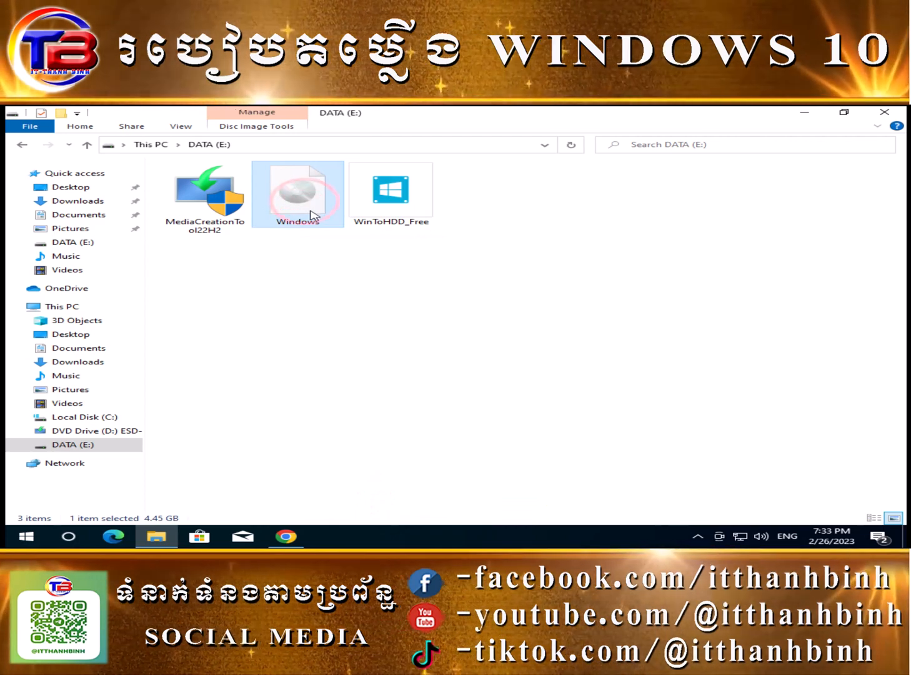
pyautogui.click(157, 536)
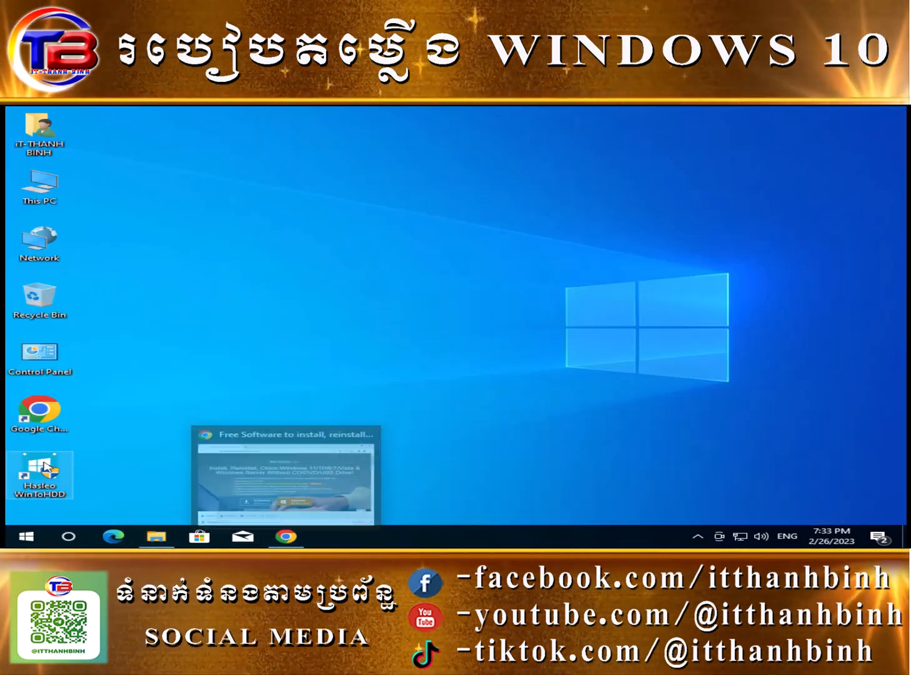
# Move the Hasleo WinToHDD shortcut to the middle of the desktop, launch the program and dismiss its update check
pyautogui.moveTo(43, 466); pyautogui.dragTo(524, 296)
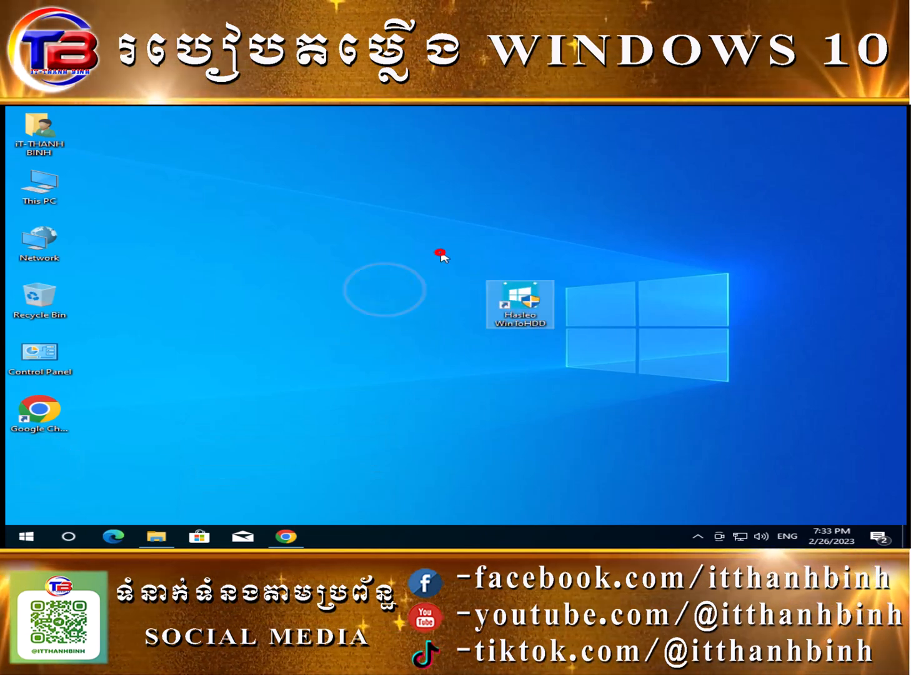
pyautogui.doubleClick(519, 292)
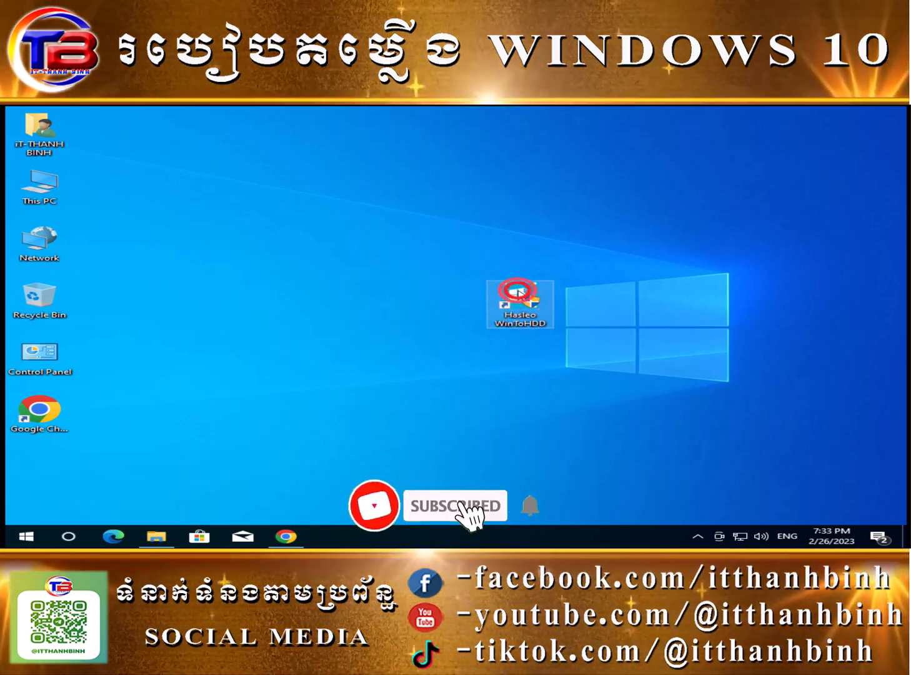
pyautogui.click(362, 401)
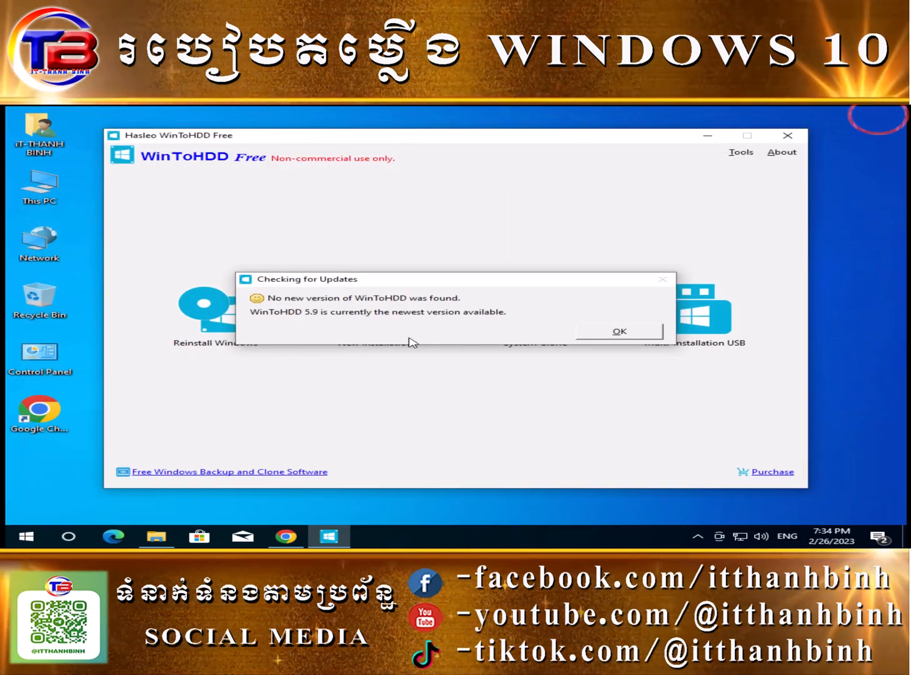
pyautogui.click(618, 332)
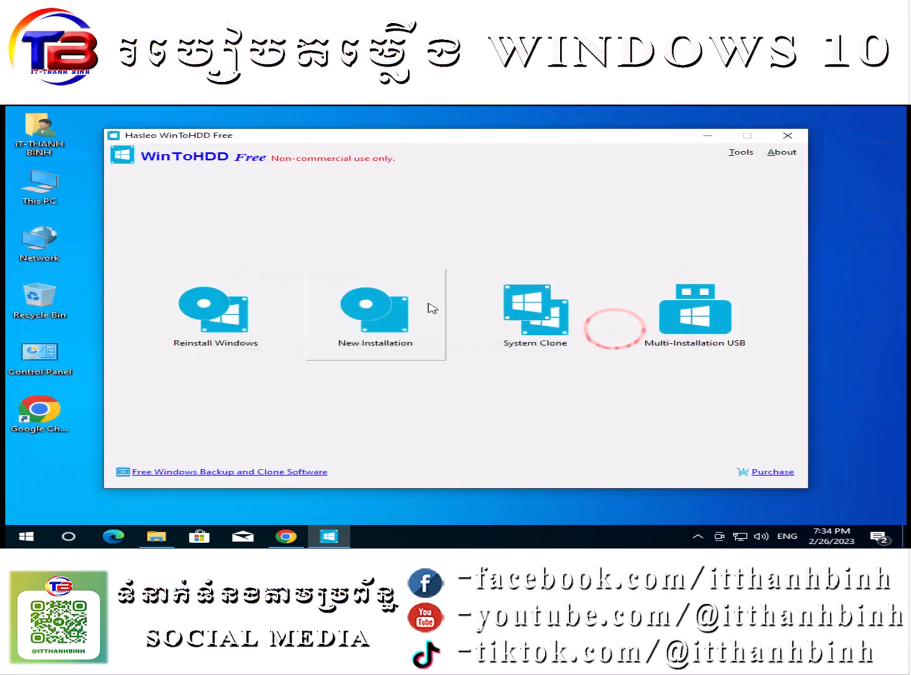
# Start a Windows reinstallation and load Windows.iso from the DATA (E:) drive as the image file
pyautogui.click(211, 309)
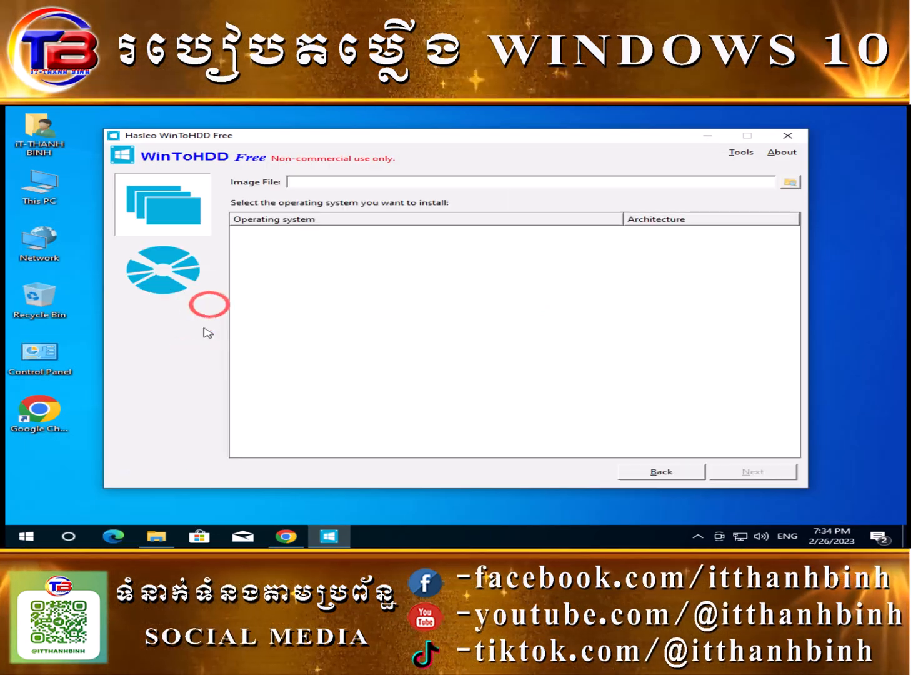
pyautogui.click(787, 182)
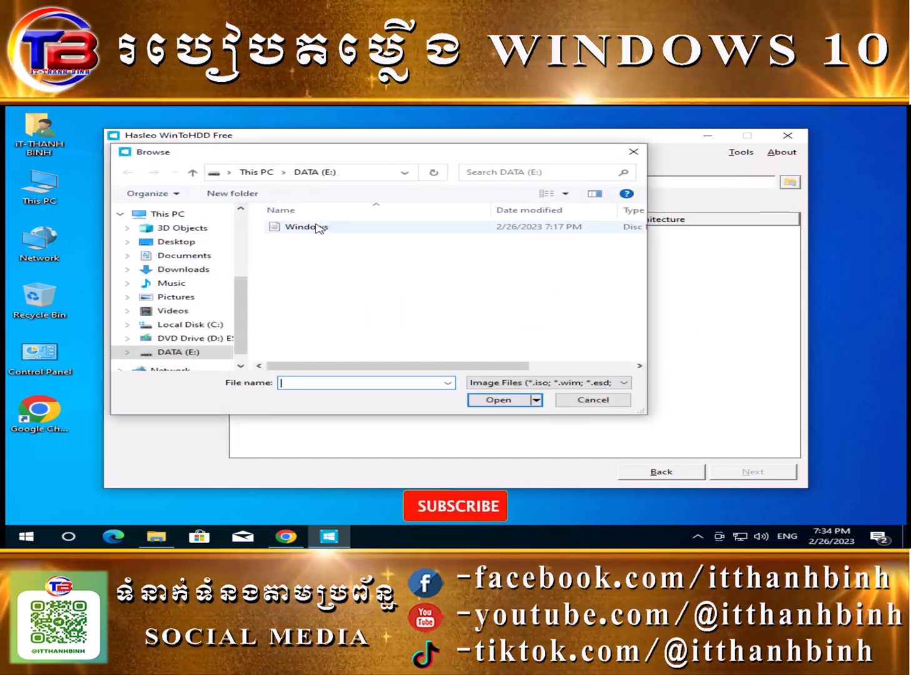
pyautogui.click(312, 230)
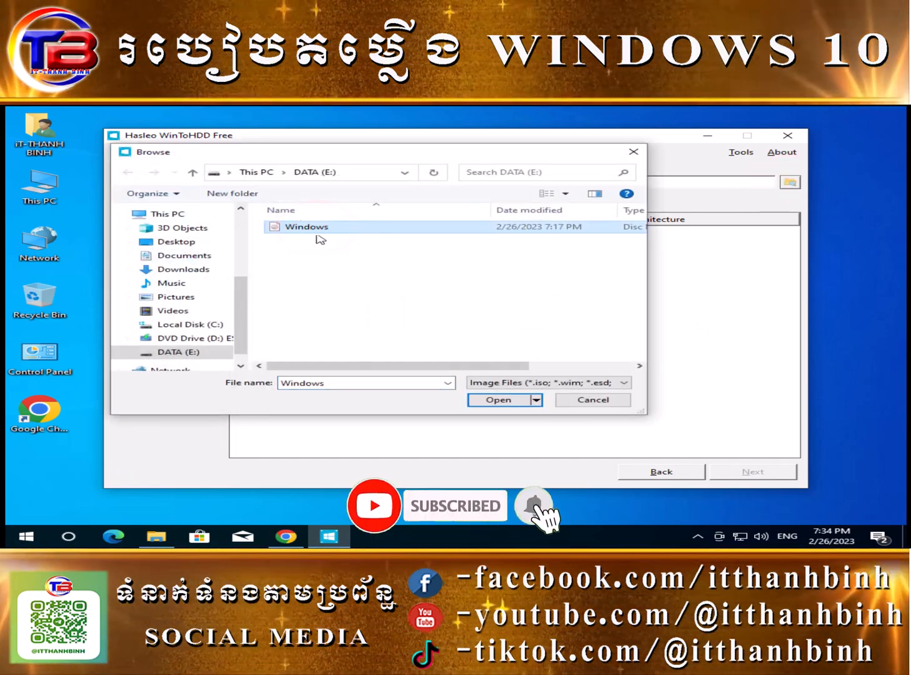
pyautogui.click(498, 400)
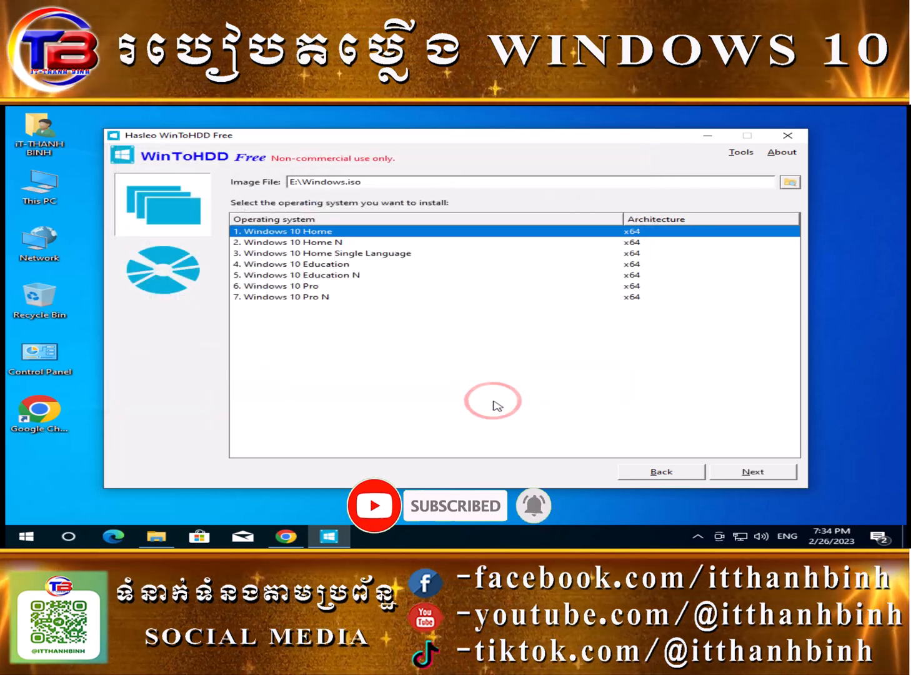
# Choose Windows 10 Pro x64 as the operating system to install and continue to the destination disk settings
pyautogui.click(315, 253)
pyautogui.click(310, 264)
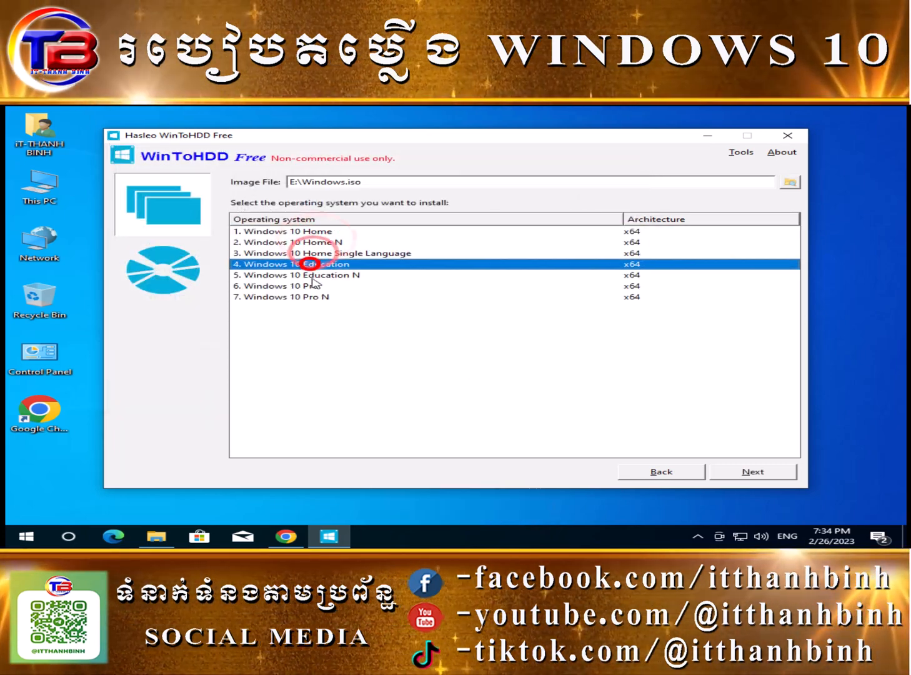
pyautogui.click(309, 275)
pyautogui.click(308, 286)
pyautogui.click(308, 296)
pyautogui.click(304, 253)
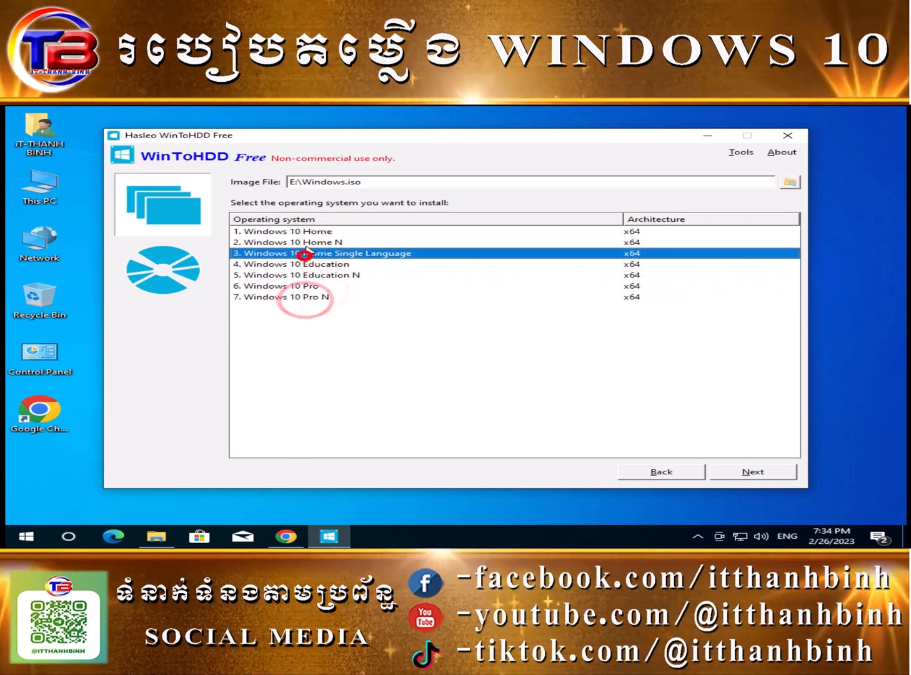
pyautogui.click(305, 231)
pyautogui.click(307, 286)
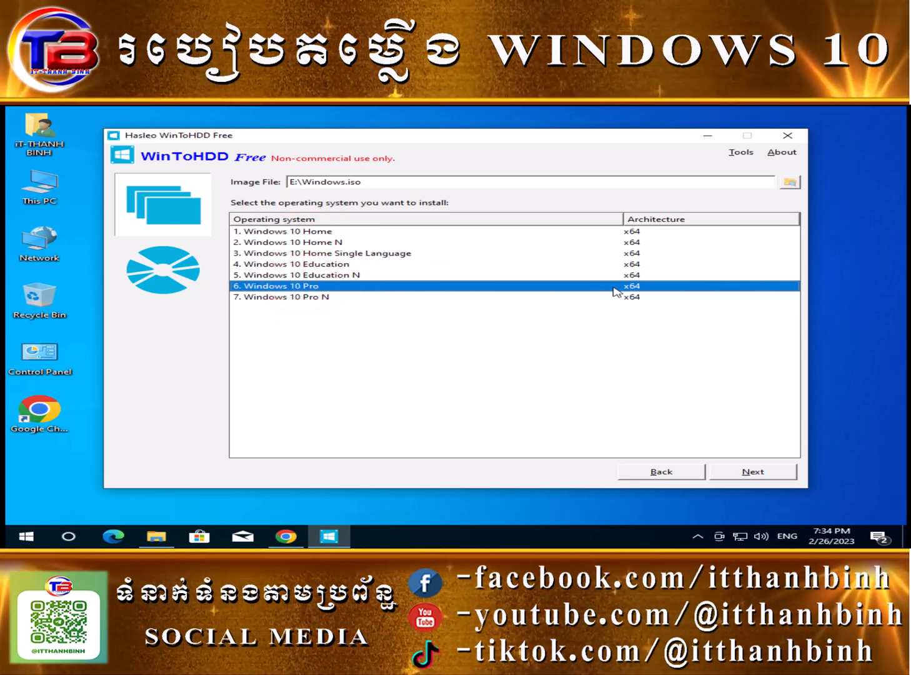
pyautogui.click(751, 473)
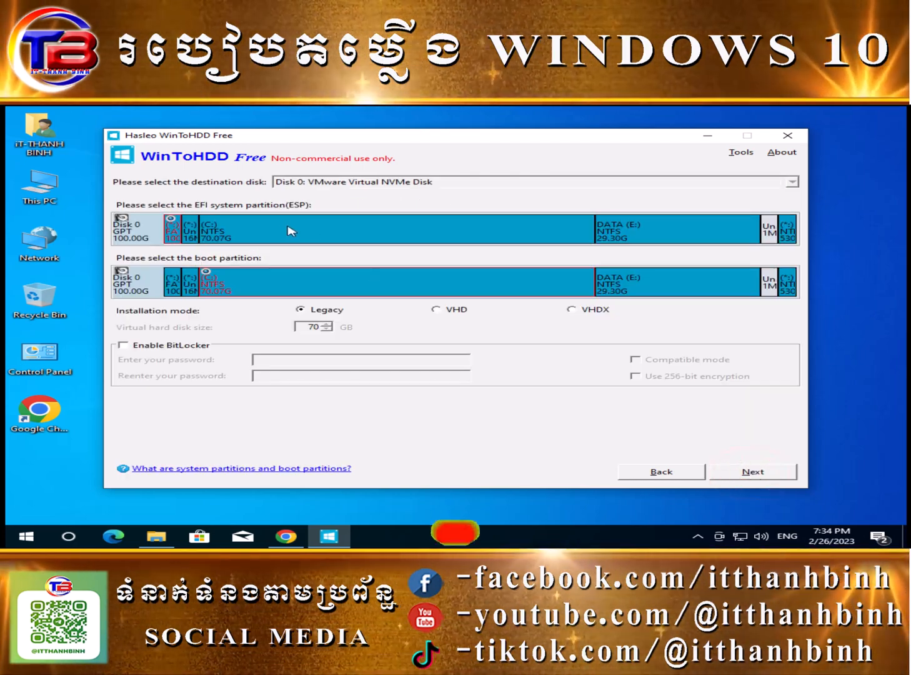
# Set the installation mode to Legacy and proceed with the preselected system and boot partitions on Disk 0
pyautogui.click(218, 224)
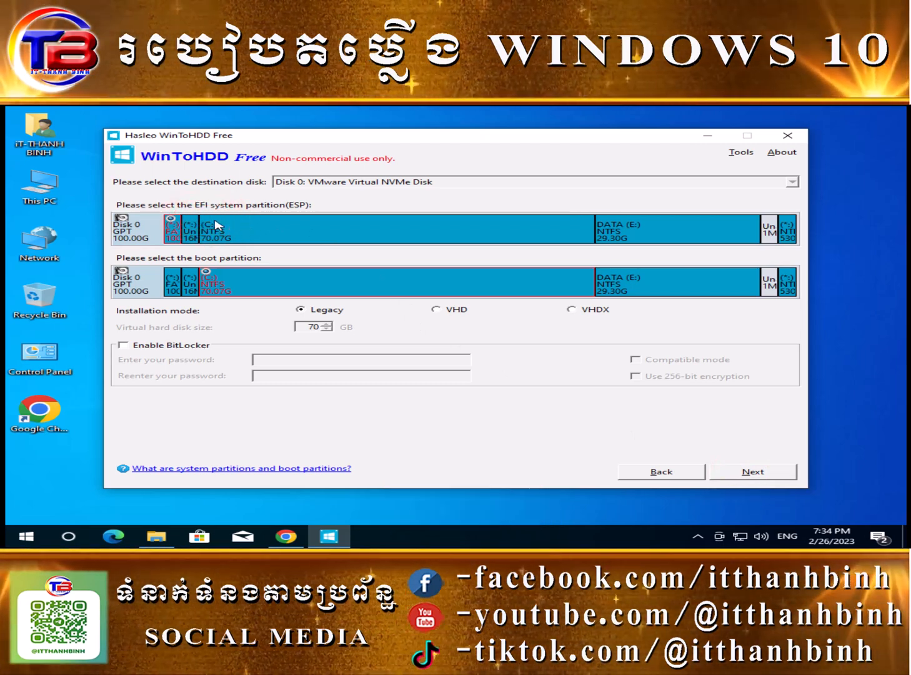
pyautogui.click(216, 222)
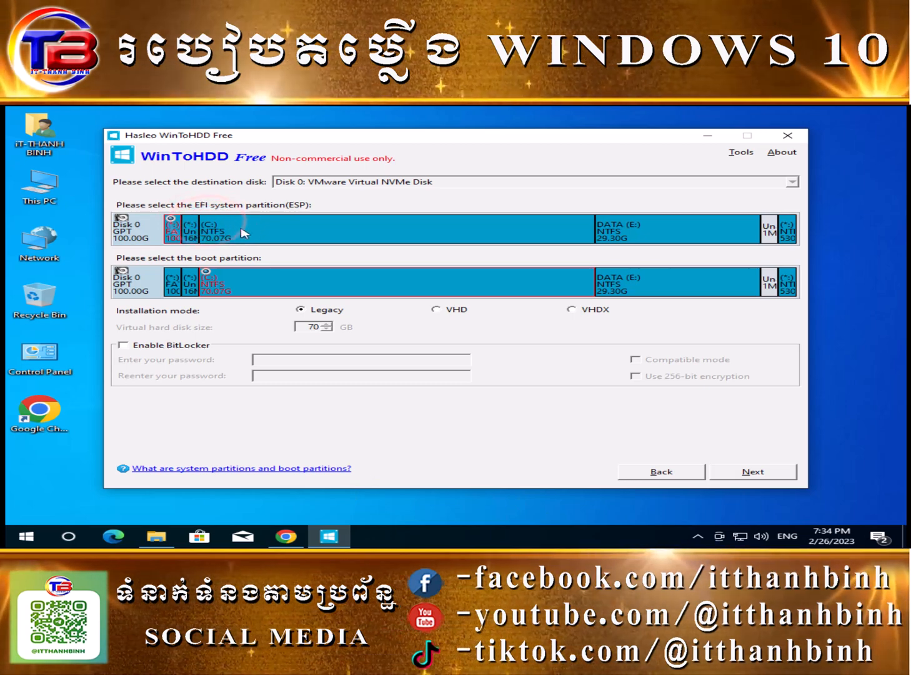
pyautogui.click(302, 310)
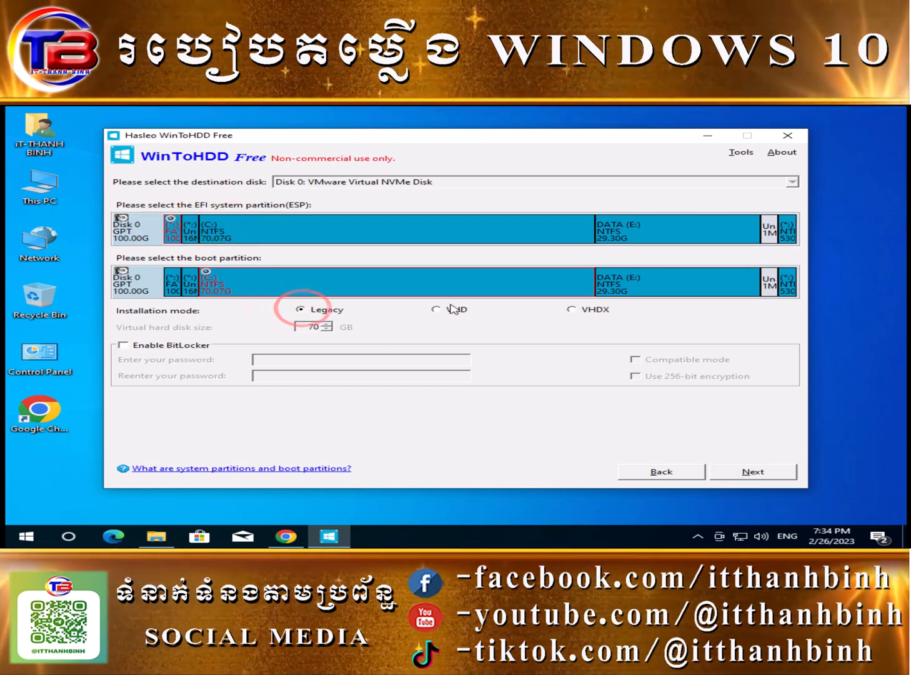
pyautogui.click(752, 472)
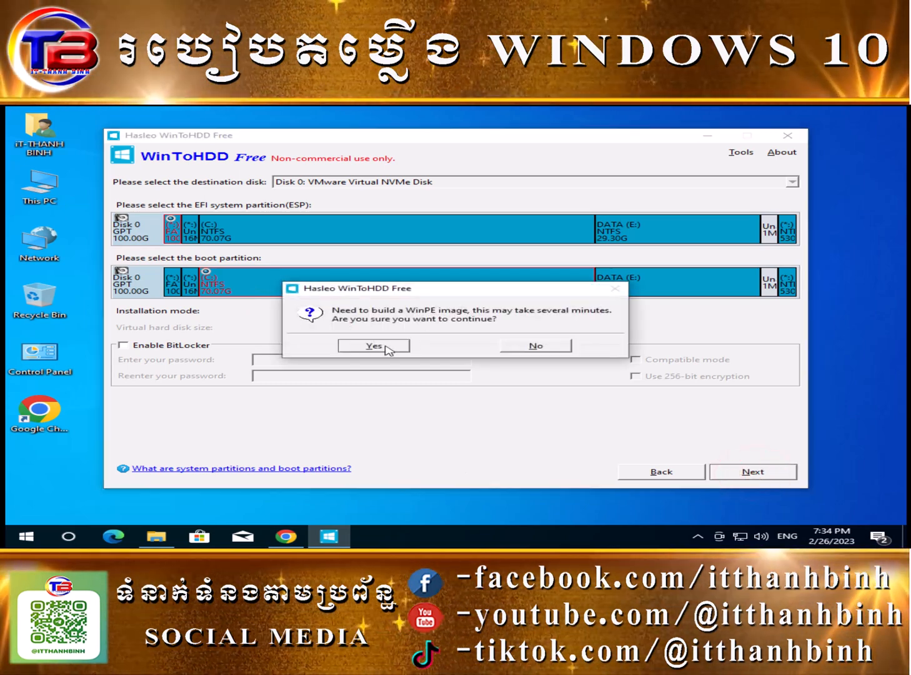
# Approve building the WinPE image, erasing the selected partitions and rebooting to carry out the installation
pyautogui.click(387, 347)
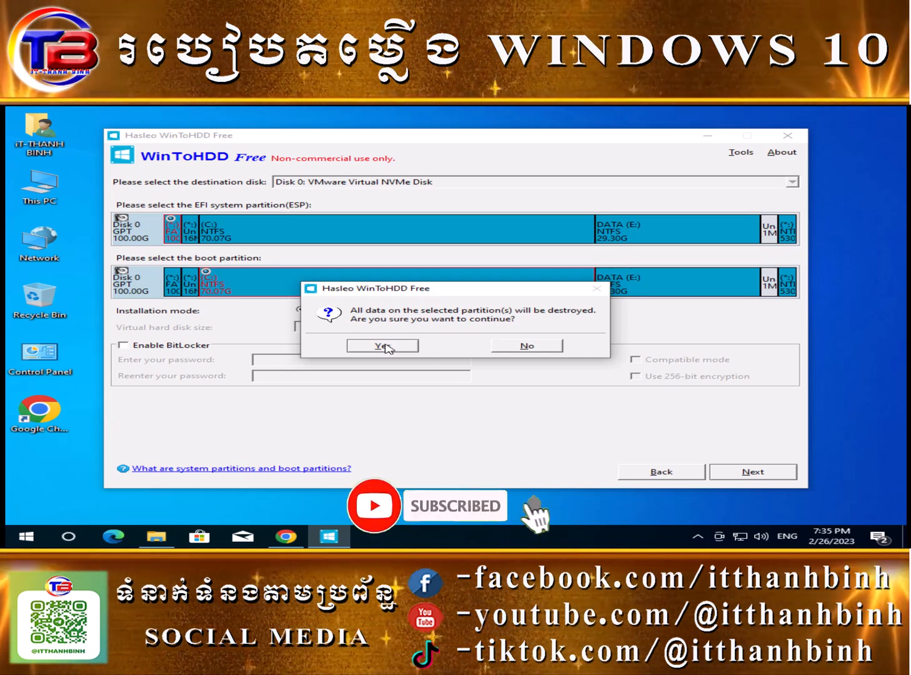
pyautogui.click(379, 346)
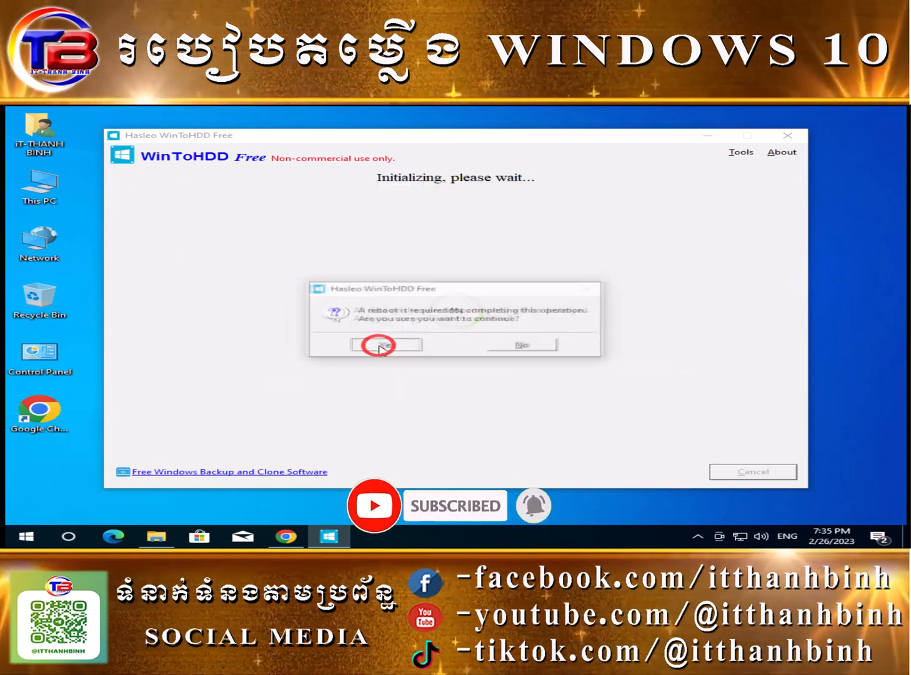
pyautogui.click(386, 346)
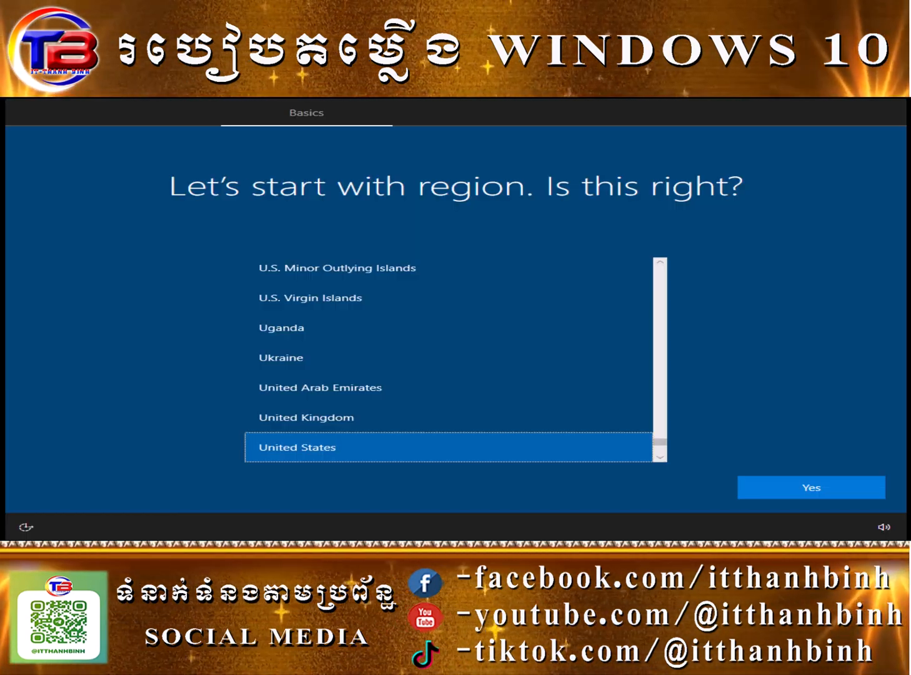
# Set the region to United States and the primary keyboard layout to US in Windows setup
pyautogui.click(301, 445)
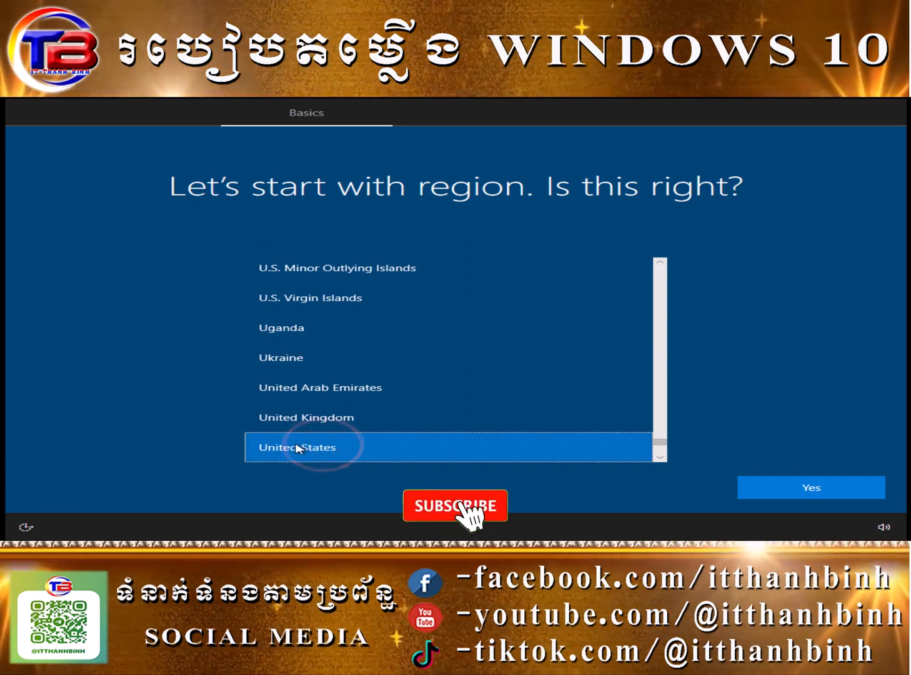
pyautogui.click(795, 487)
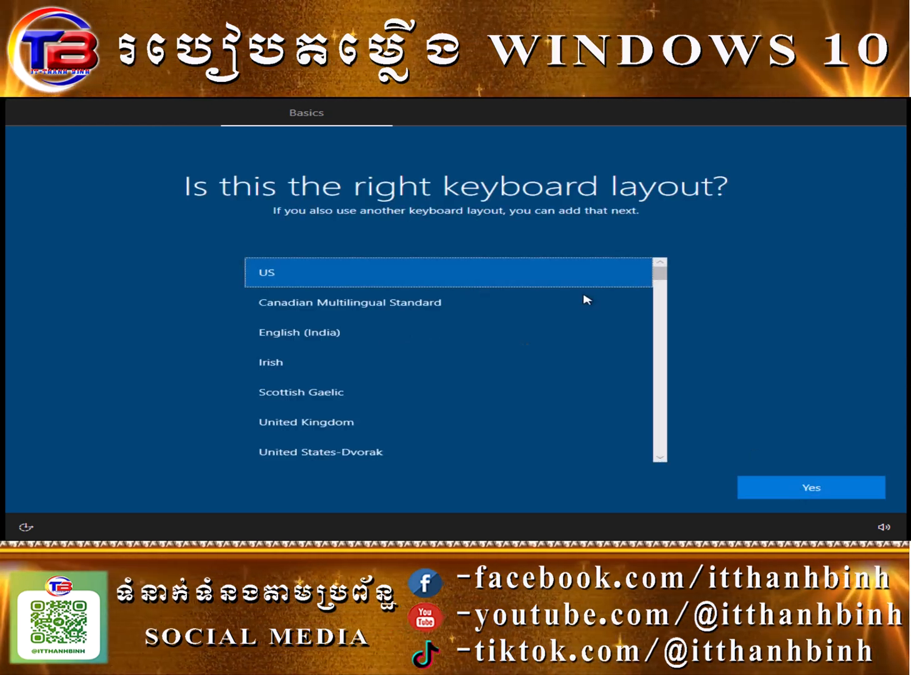
pyautogui.click(334, 279)
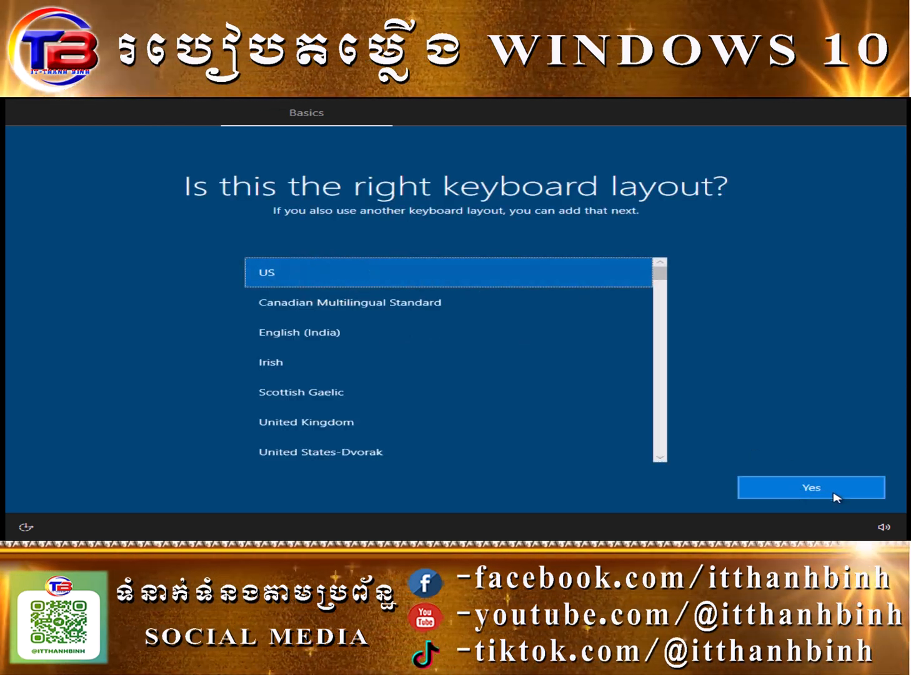
pyautogui.click(831, 492)
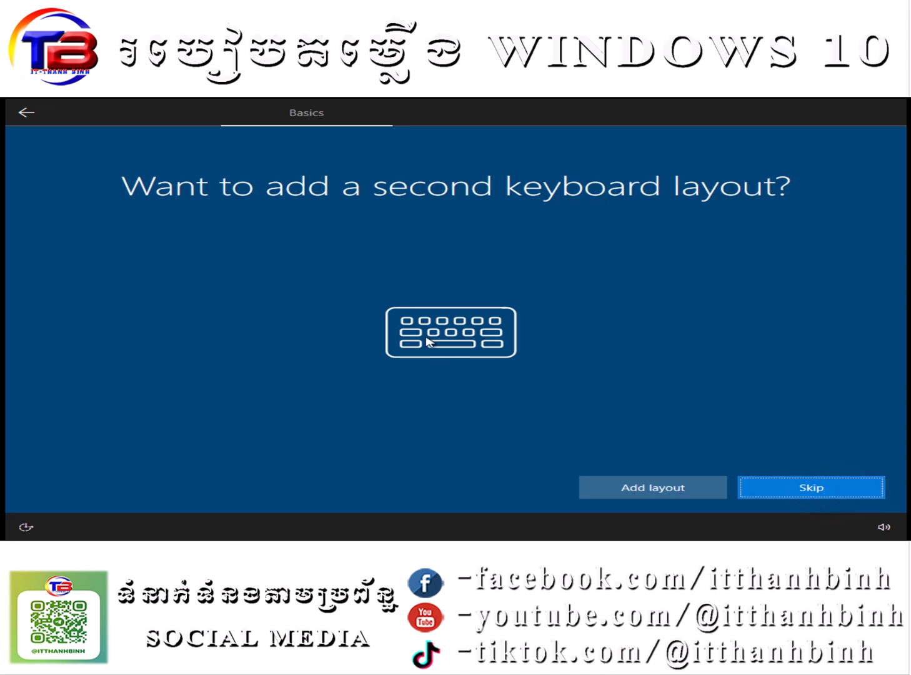
# Add a second keyboard layout for Khmer (Cambodia) using the Khmer (NIDA) layout
pyautogui.click(650, 488)
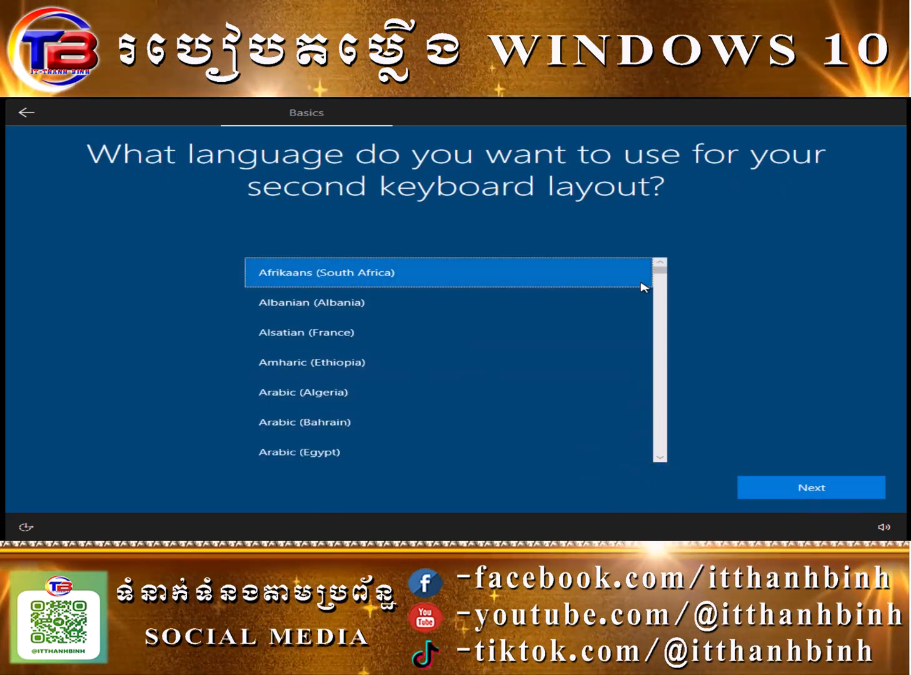
pyautogui.moveTo(658, 270); pyautogui.dragTo(660, 359)
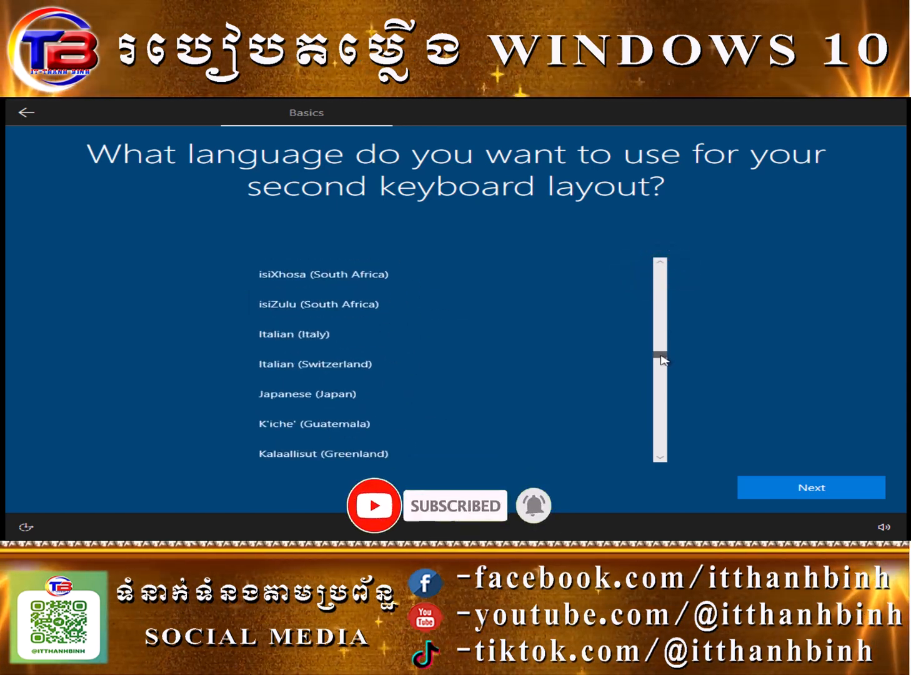
pyautogui.scroll(-5, 465, 437)
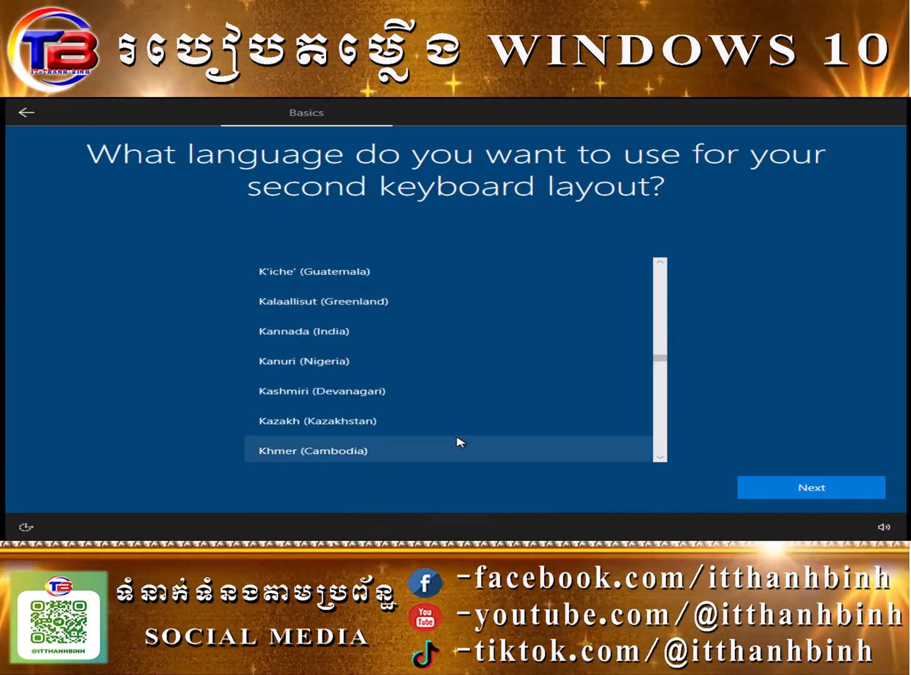
pyautogui.scroll(-1, 456, 441)
pyautogui.click(330, 423)
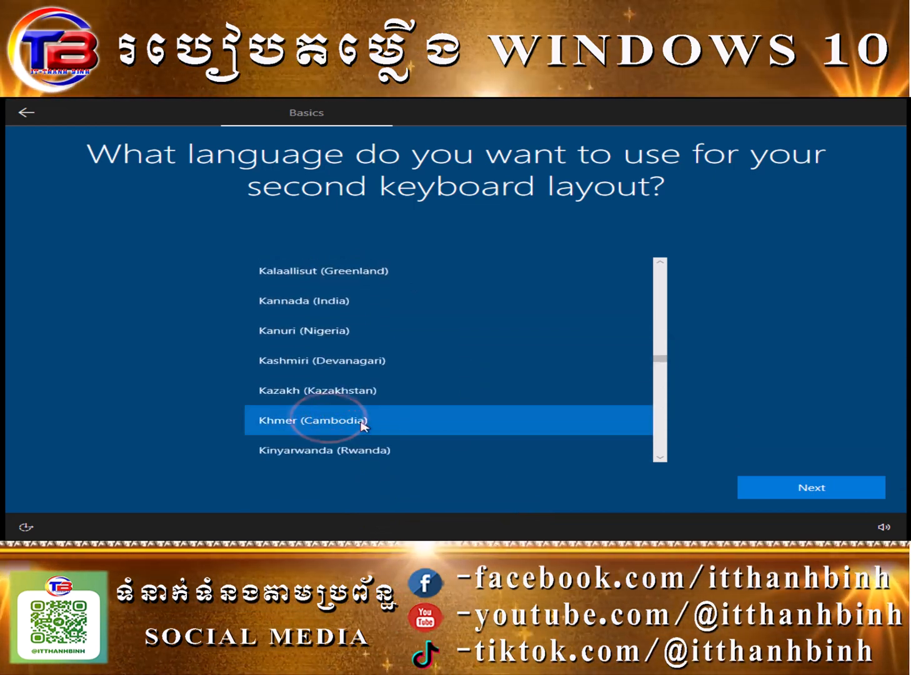
pyautogui.click(802, 489)
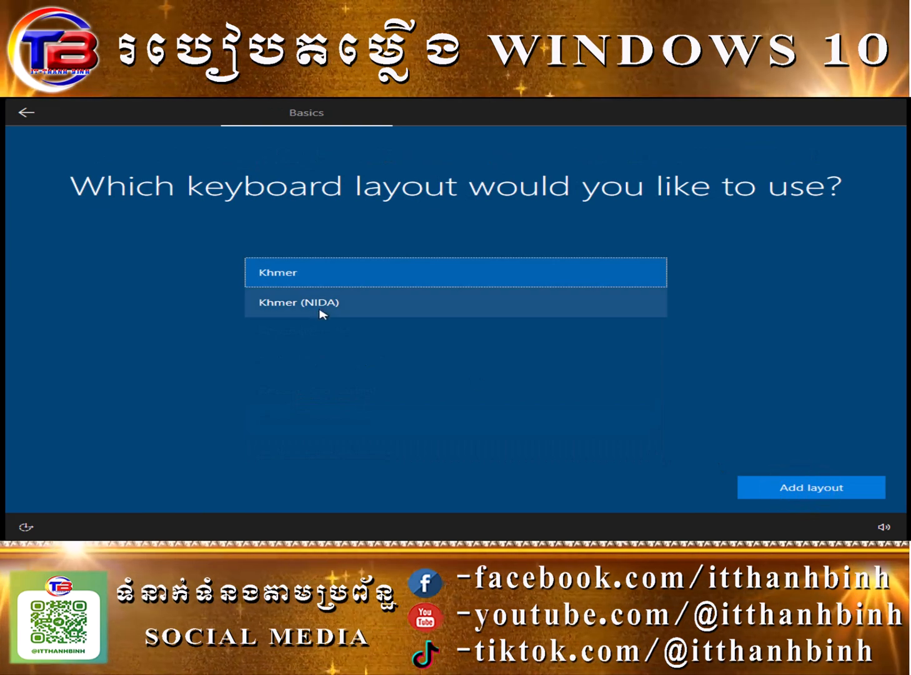
pyautogui.click(311, 302)
pyautogui.click(316, 276)
pyautogui.click(324, 302)
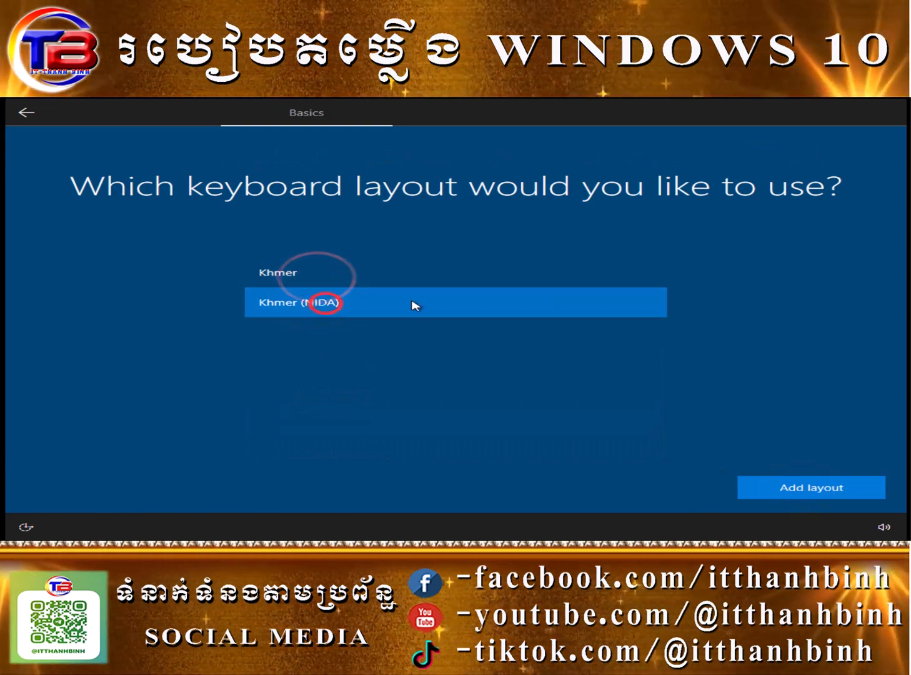
pyautogui.click(837, 489)
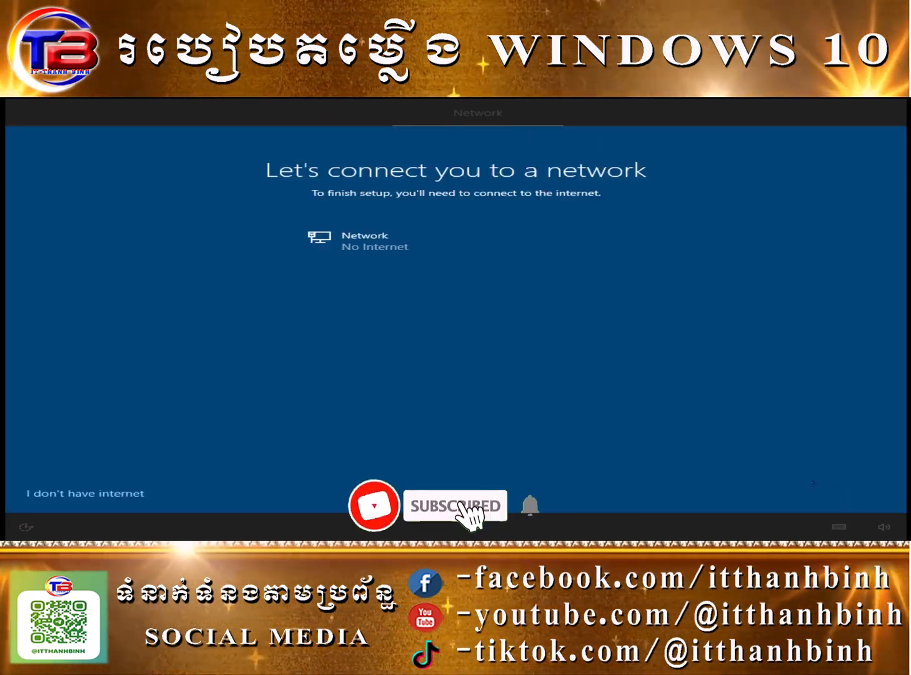
# Skip connecting to the internet and continue with limited setup
pyautogui.click(89, 498)
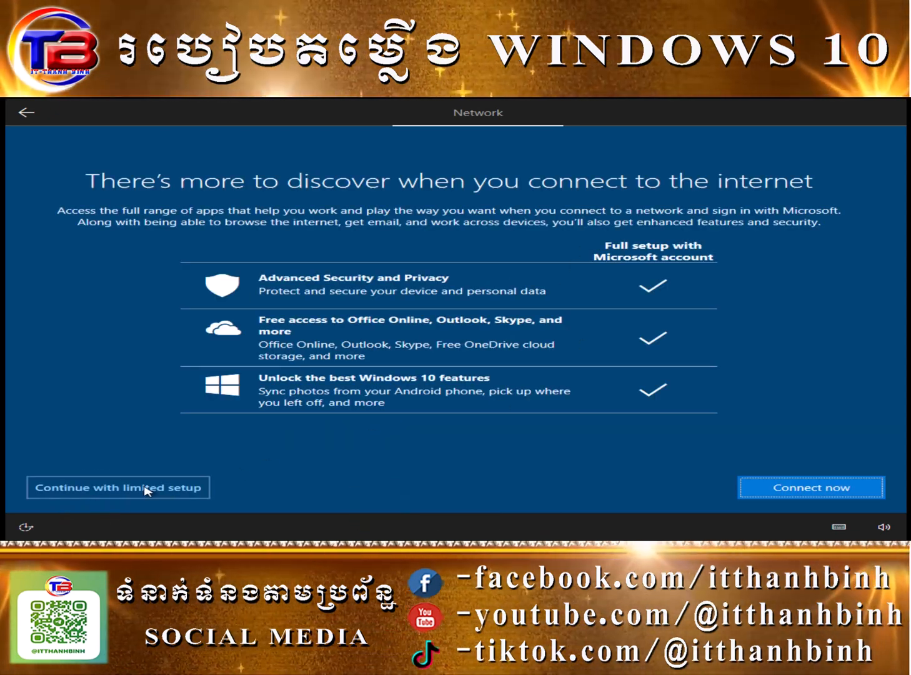
pyautogui.click(145, 489)
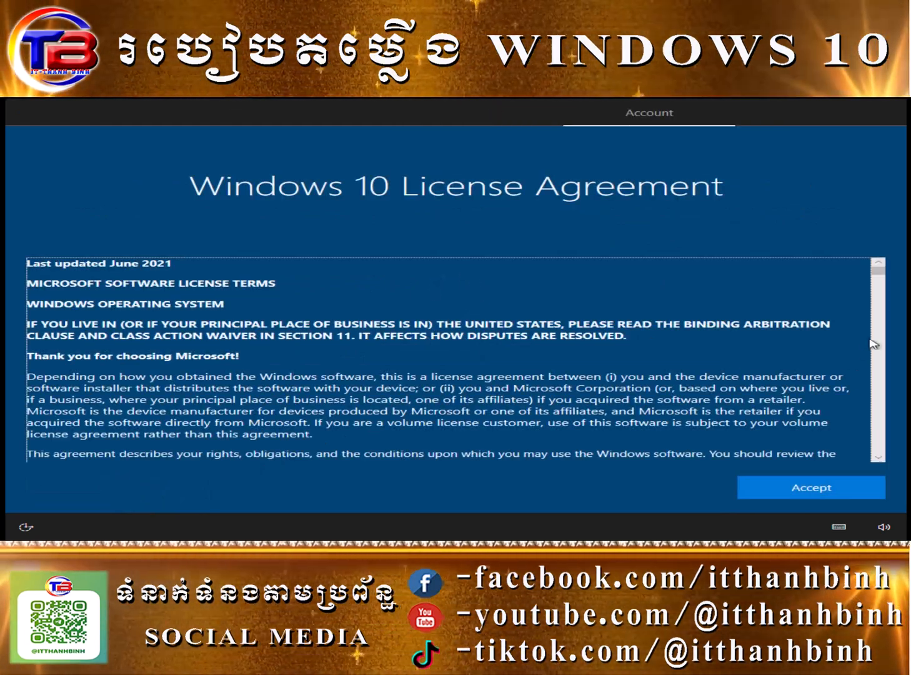
# Accept the Windows 10 license agreement and create the local account with the user's name and a blank password
pyautogui.moveTo(877, 269); pyautogui.dragTo(877, 450)
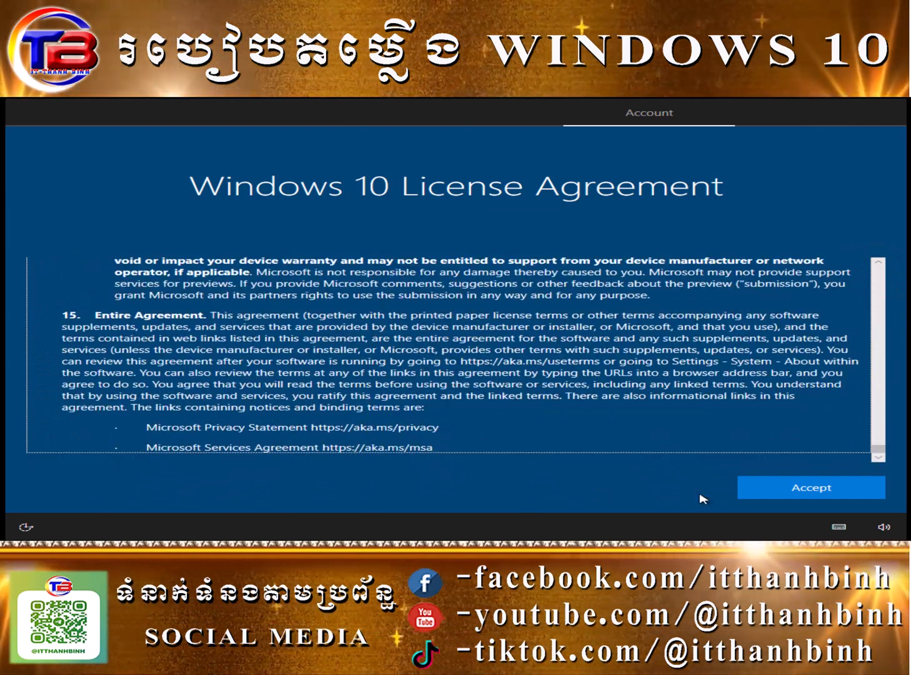
pyautogui.click(804, 487)
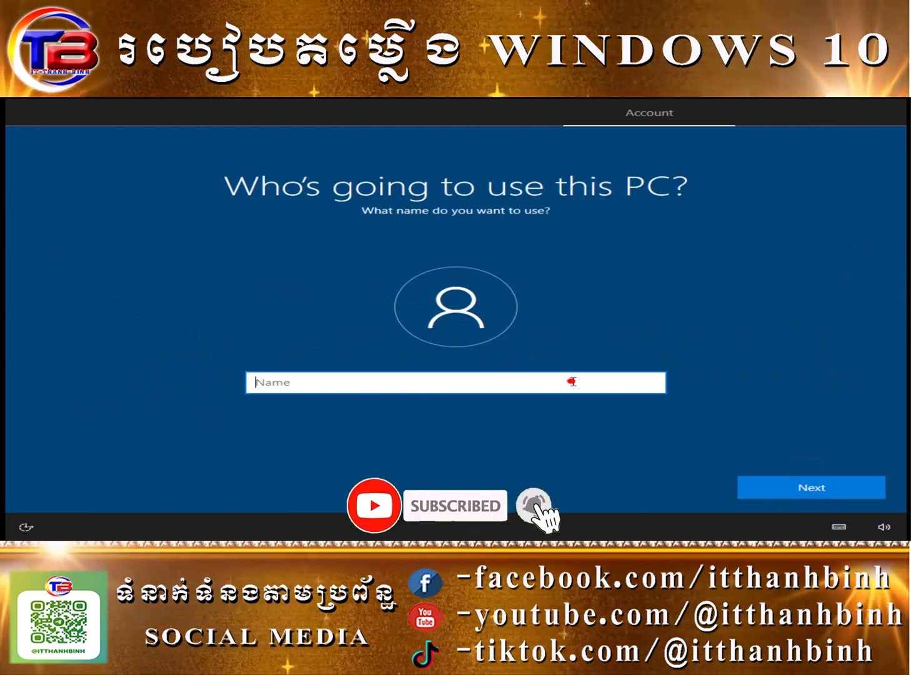
pyautogui.click(569, 381)
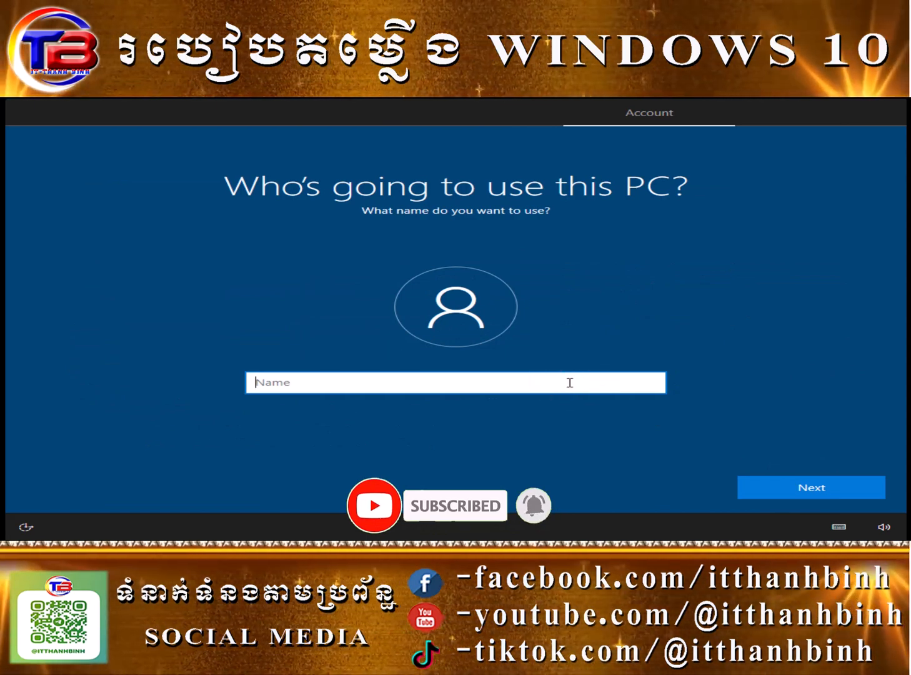
pyautogui.write('iT-THANH BINH')
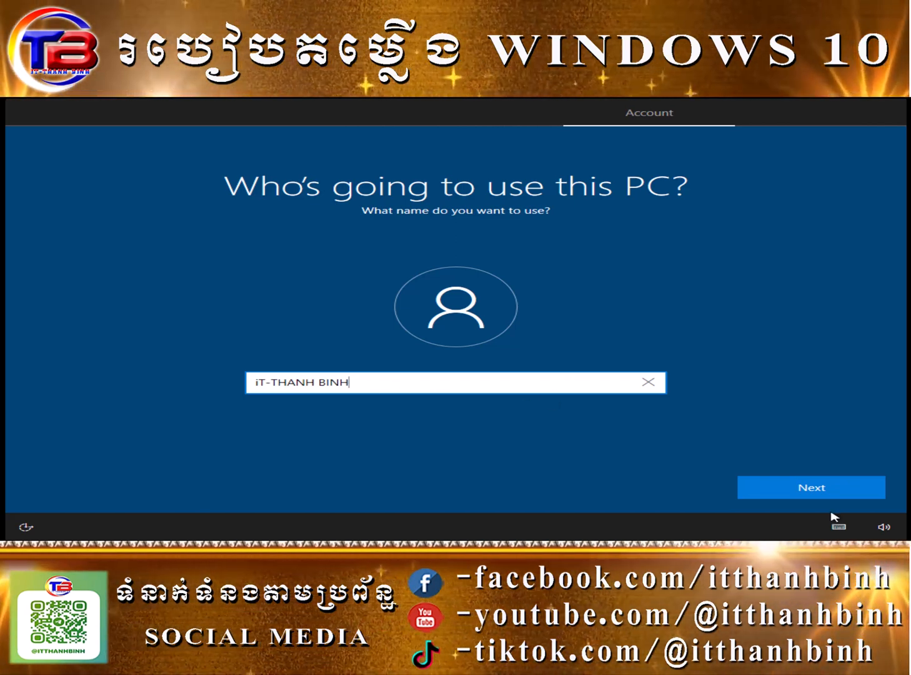
pyautogui.click(824, 488)
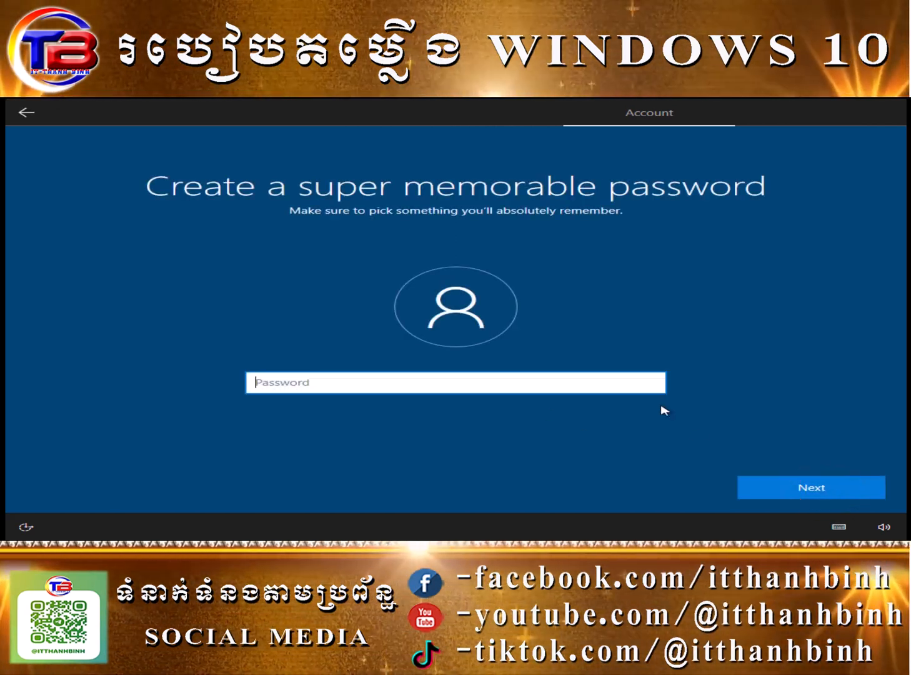
pyautogui.click(789, 484)
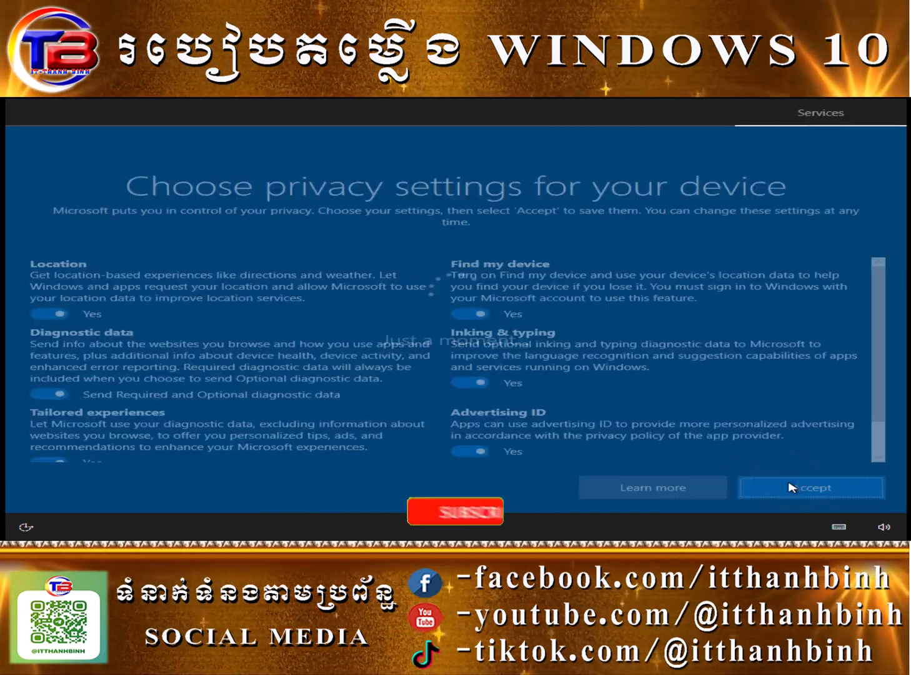
# Review and accept the default device privacy settings, and accept Cortana's access to personal information
pyautogui.scroll(-1, 792, 461)
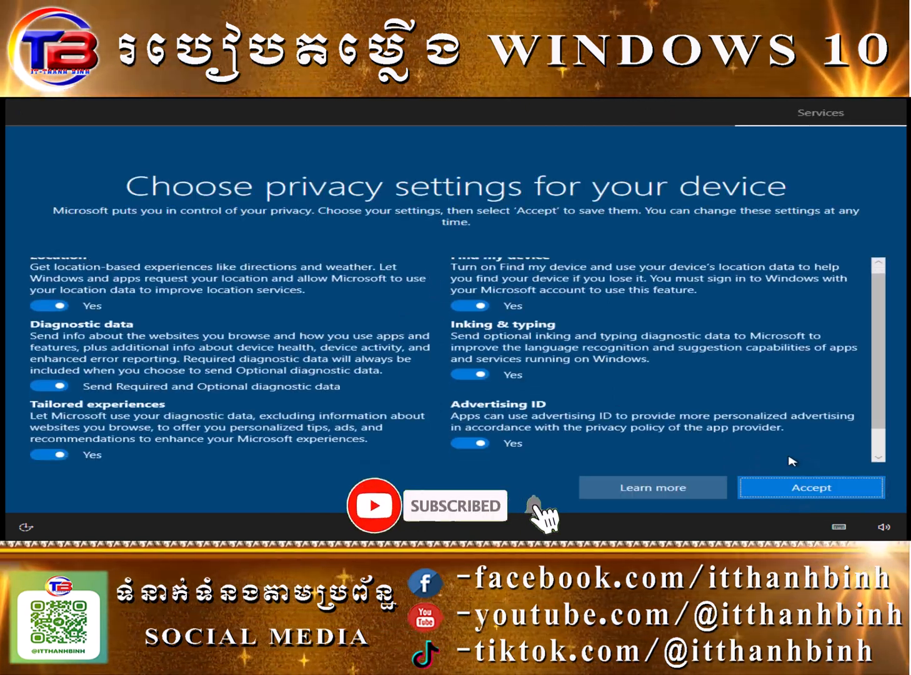
pyautogui.scroll(-2, 792, 461)
pyautogui.scroll(4, 764, 427)
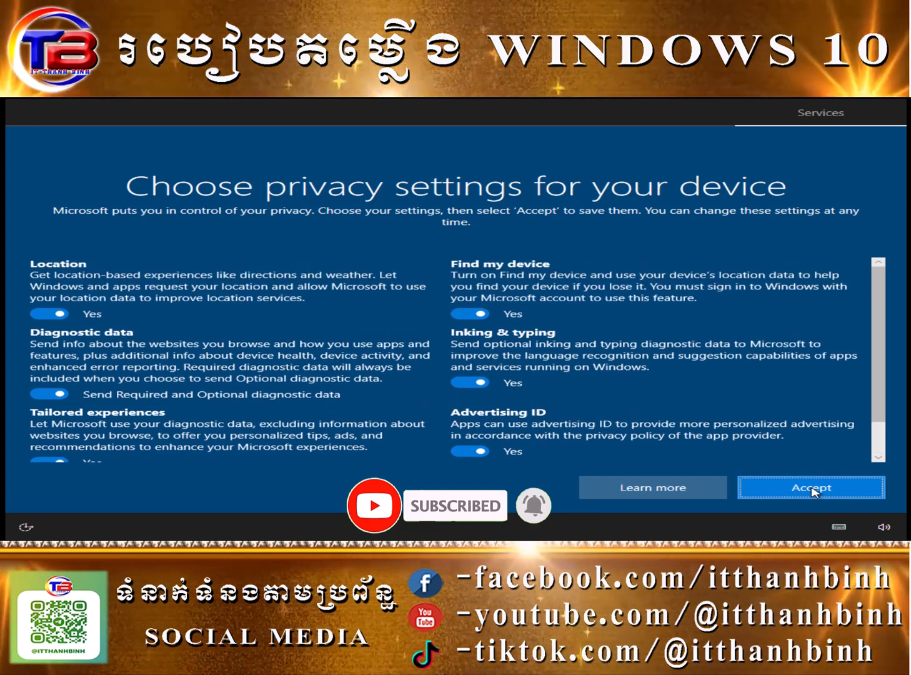
pyautogui.click(812, 488)
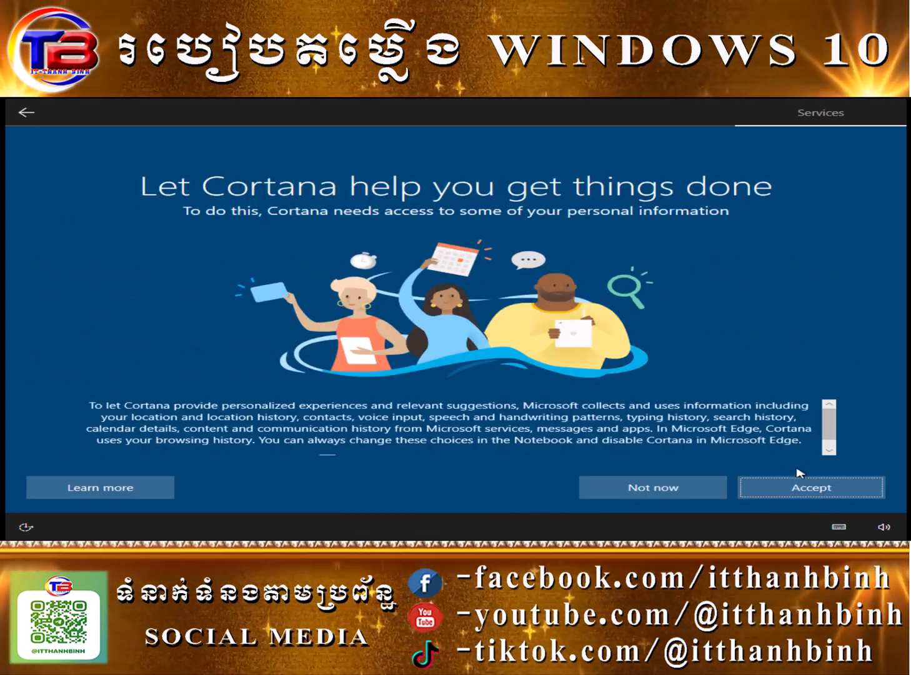
pyautogui.click(812, 488)
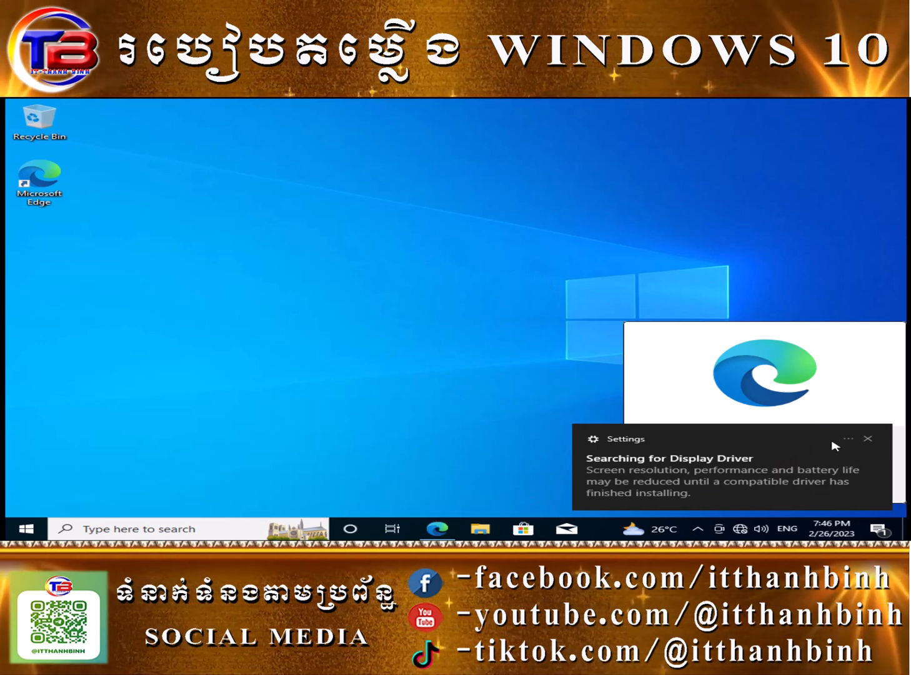
# Dismiss the display driver notification, postpone the Microsoft Edge offer and refresh the desktop
pyautogui.click(870, 440)
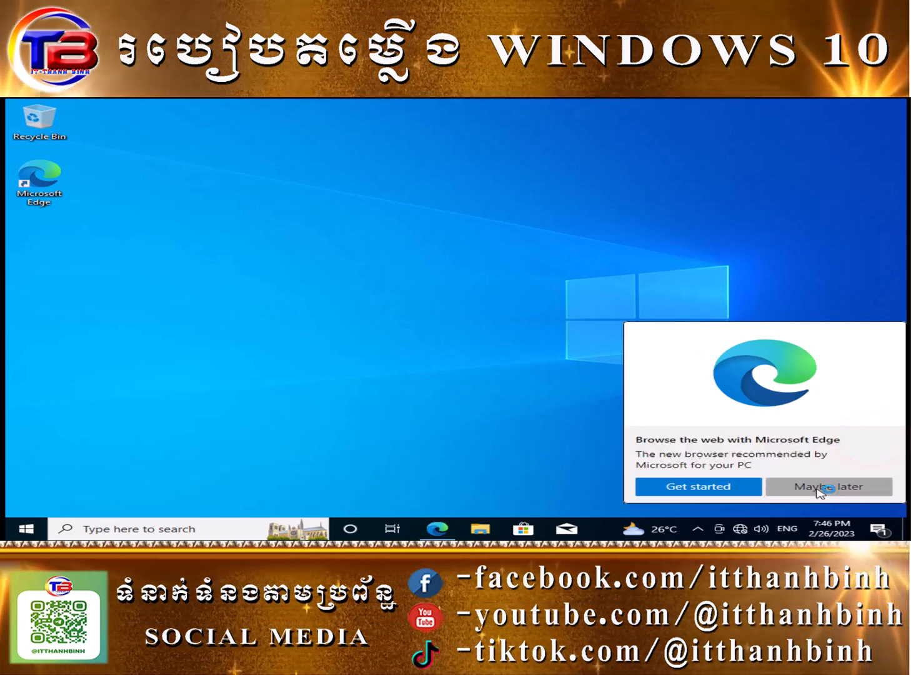
pyautogui.click(815, 488)
pyautogui.click(460, 313)
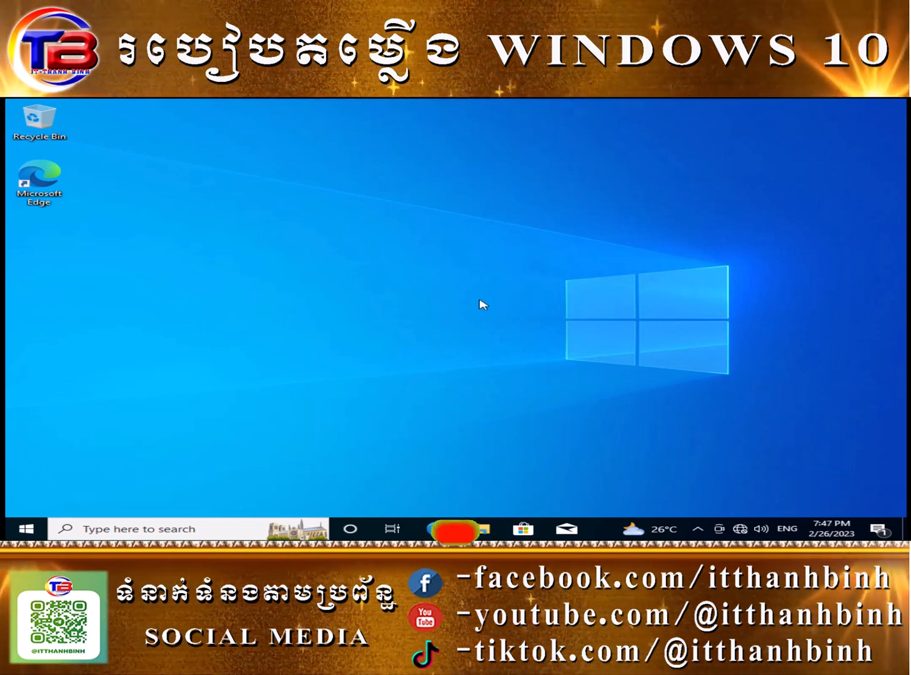
pyautogui.rightClick(479, 299)
pyautogui.click(514, 331)
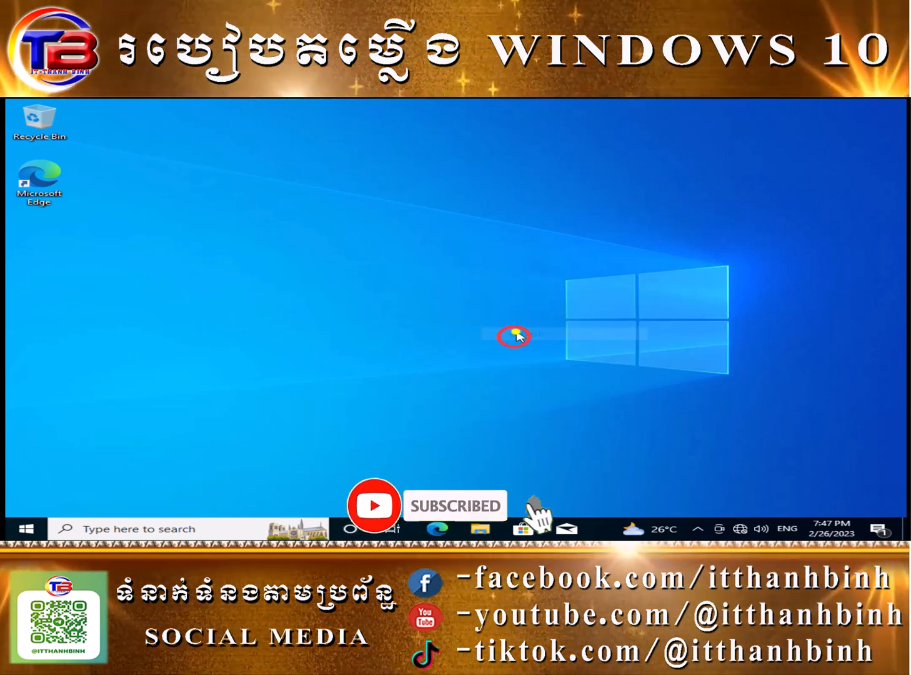
pyautogui.rightClick(515, 330)
pyautogui.click(555, 364)
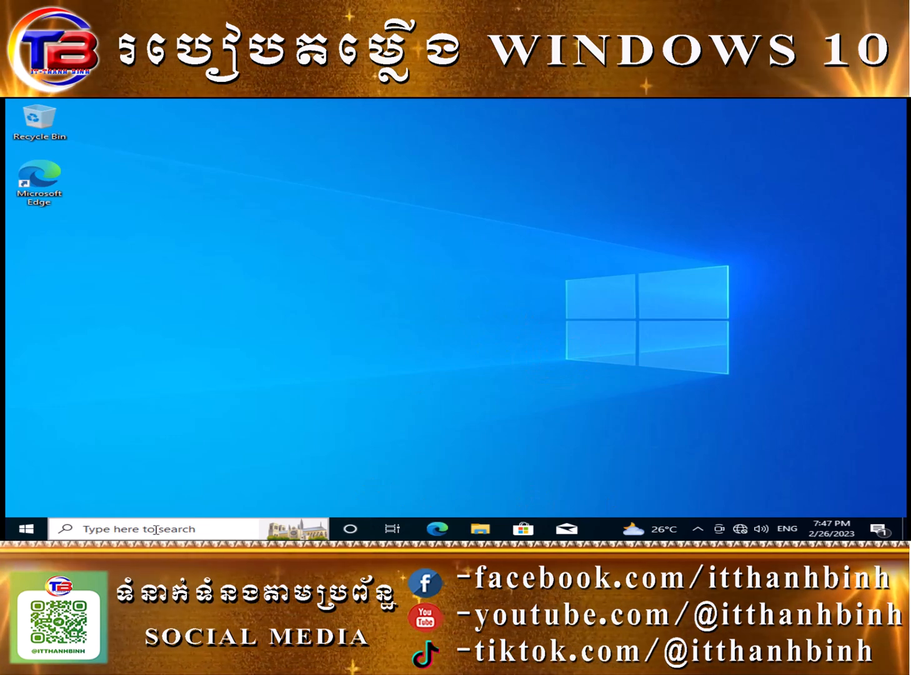
# Turn off News and interests and set Search to Hidden on the taskbar
pyautogui.rightClick(604, 532)
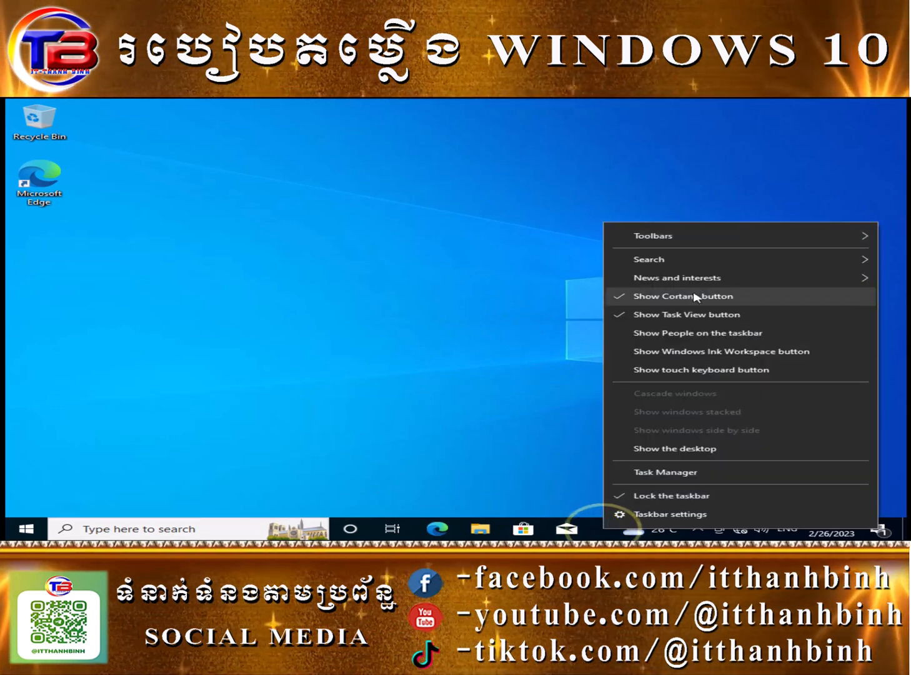
pyautogui.moveTo(693, 278)
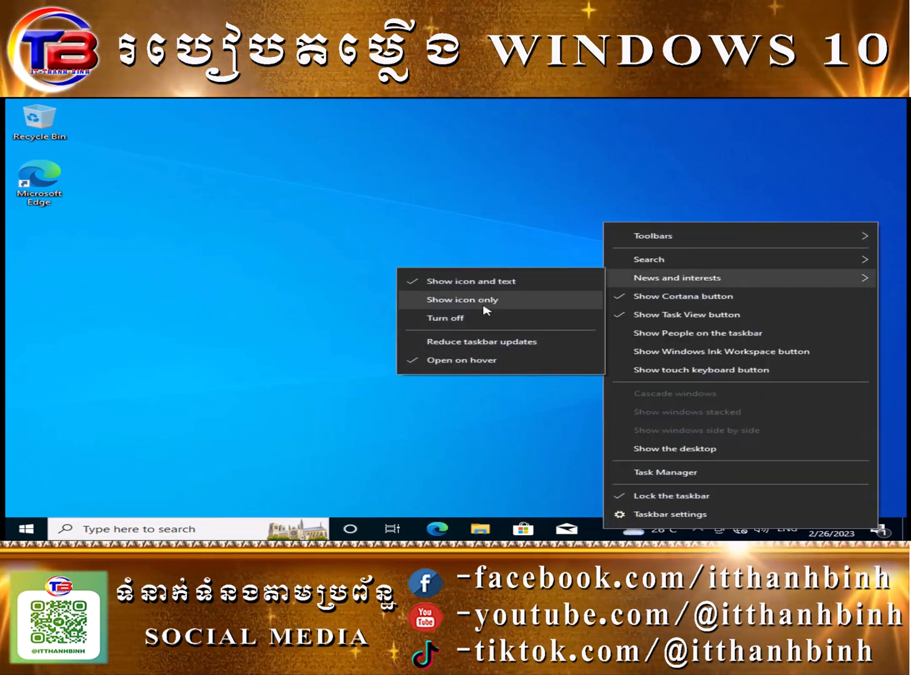
pyautogui.click(475, 320)
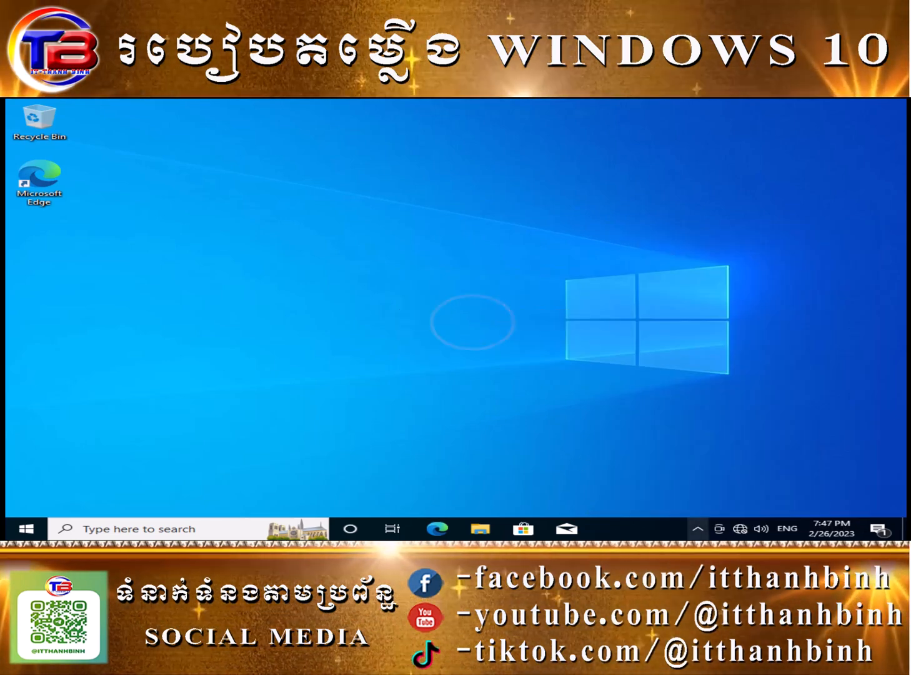
pyautogui.rightClick(655, 533)
pyautogui.click(712, 262)
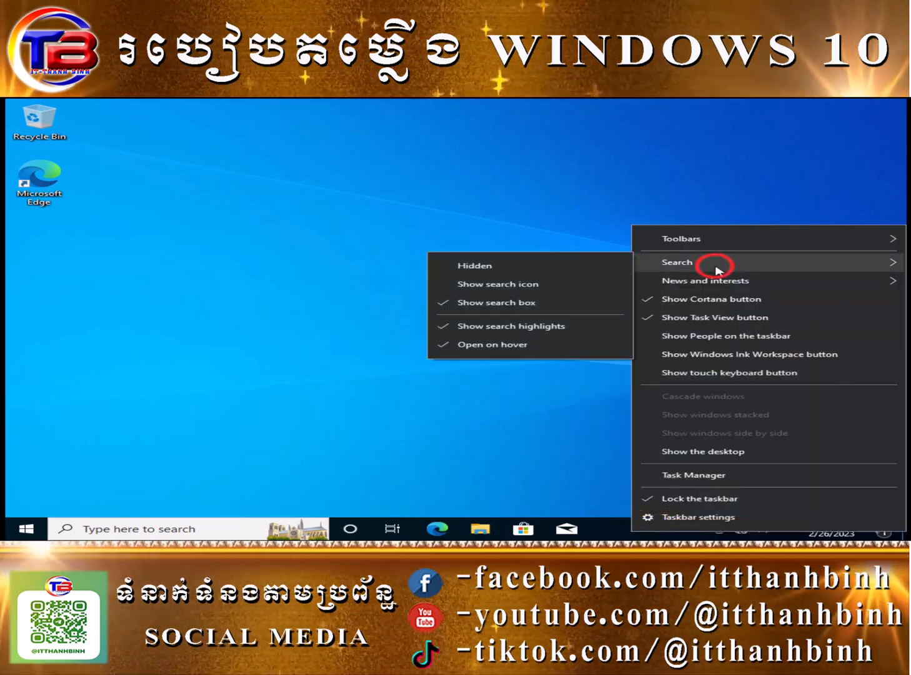
pyautogui.click(518, 265)
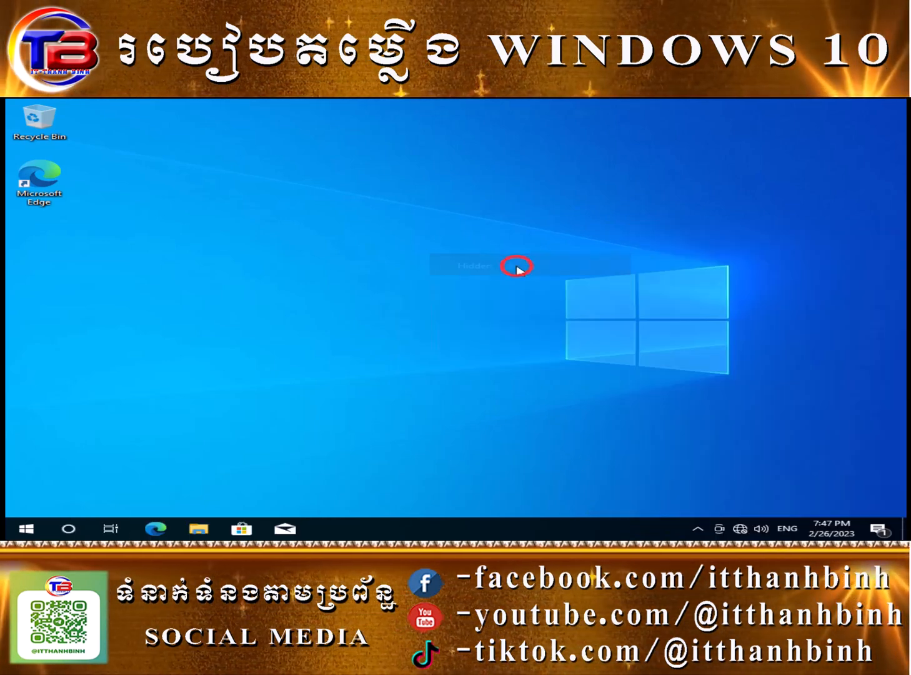
pyautogui.rightClick(321, 369)
pyautogui.click(370, 396)
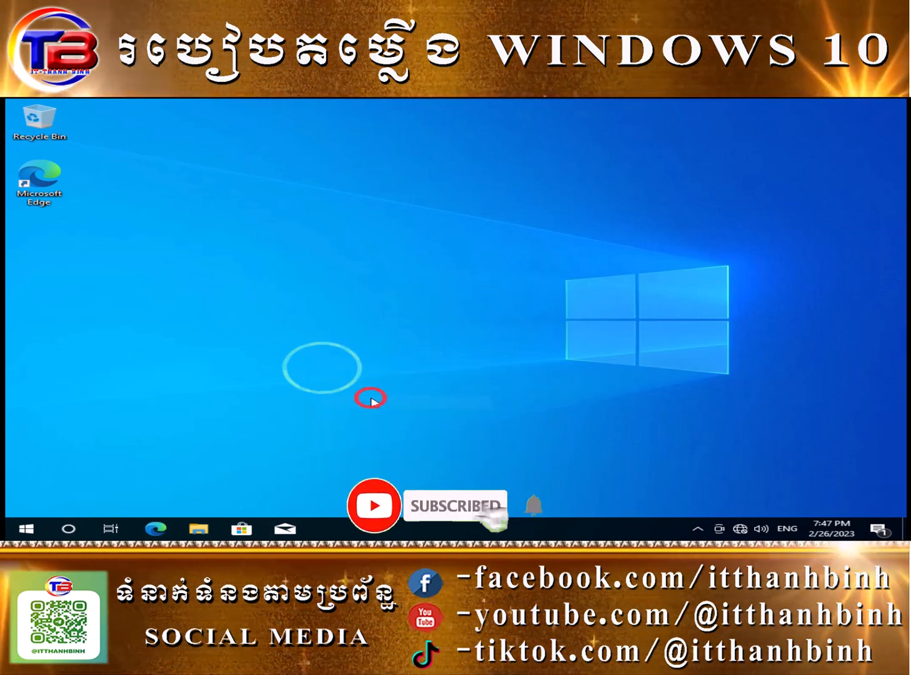
# Show the Computer, User's Files, Network and Control Panel icons on the desktop through the theme's desktop icon settings
pyautogui.rightClick(250, 204)
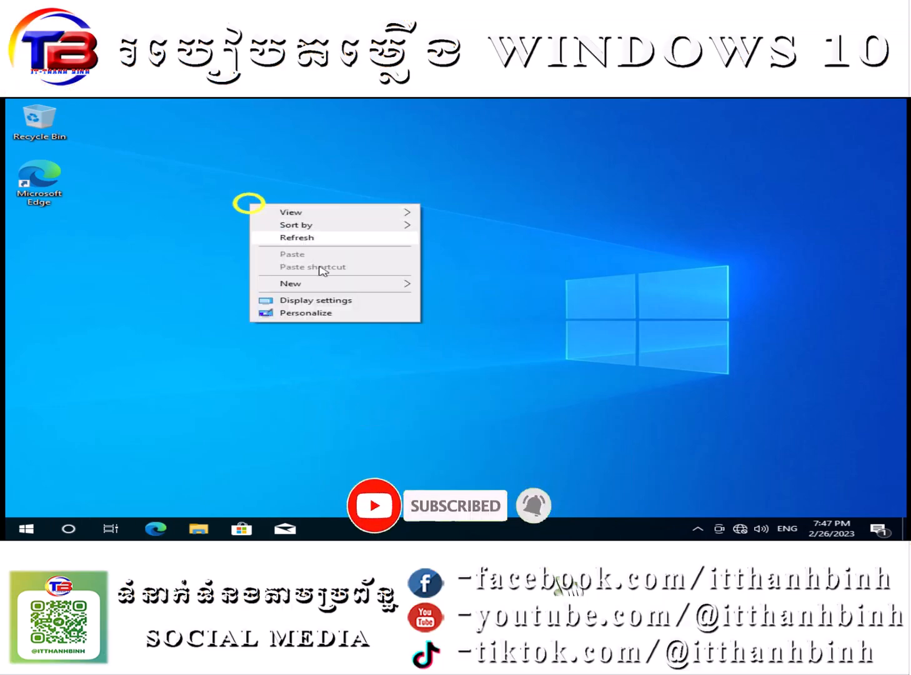
pyautogui.click(324, 314)
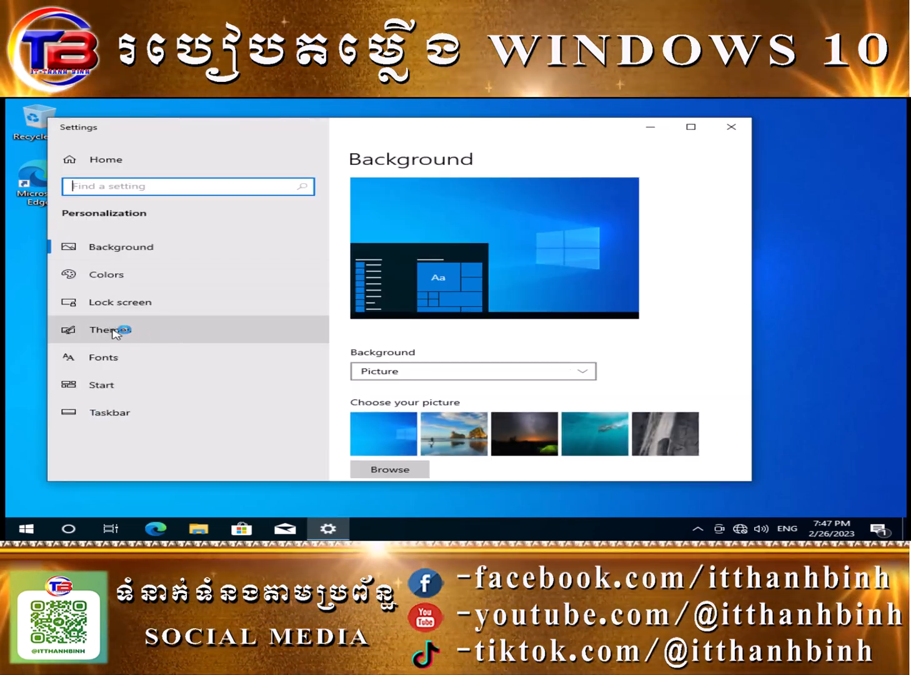
pyautogui.click(113, 331)
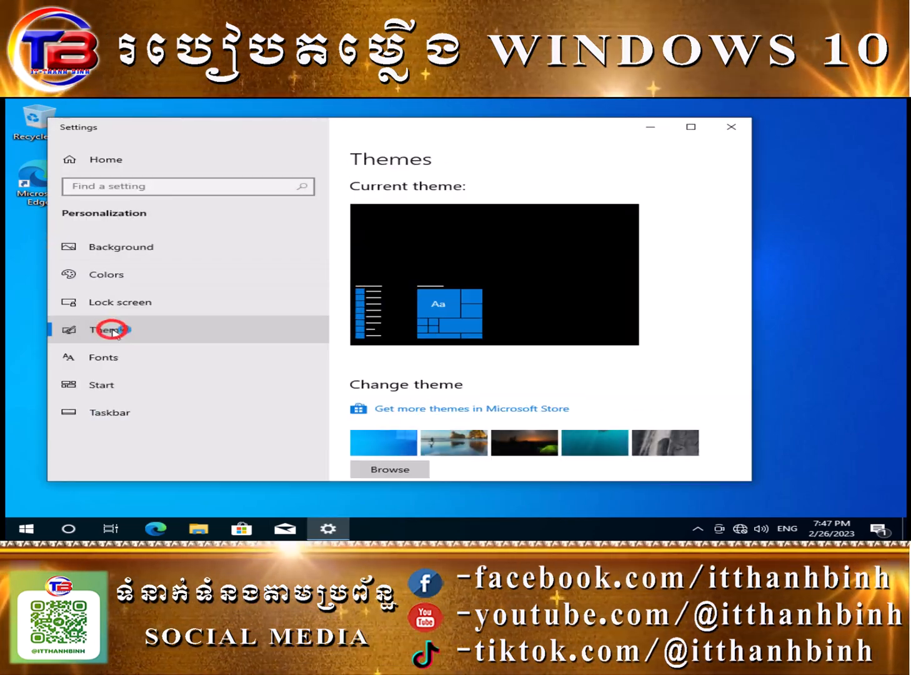
pyautogui.scroll(-2, 494, 372)
pyautogui.scroll(-8, 505, 379)
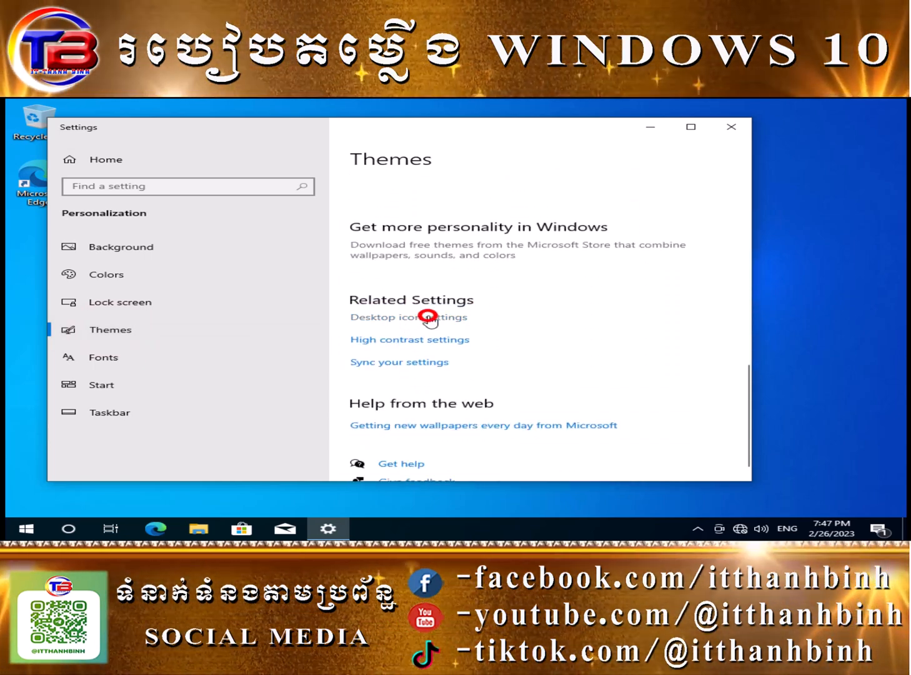
pyautogui.click(429, 318)
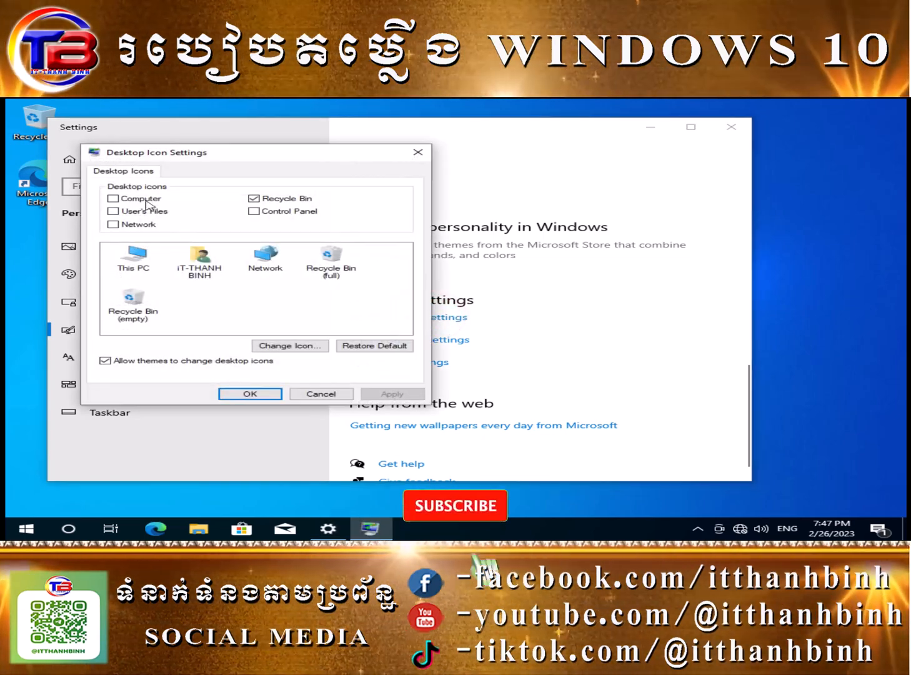
pyautogui.click(144, 199)
pyautogui.click(143, 211)
pyautogui.click(137, 224)
pyautogui.click(254, 212)
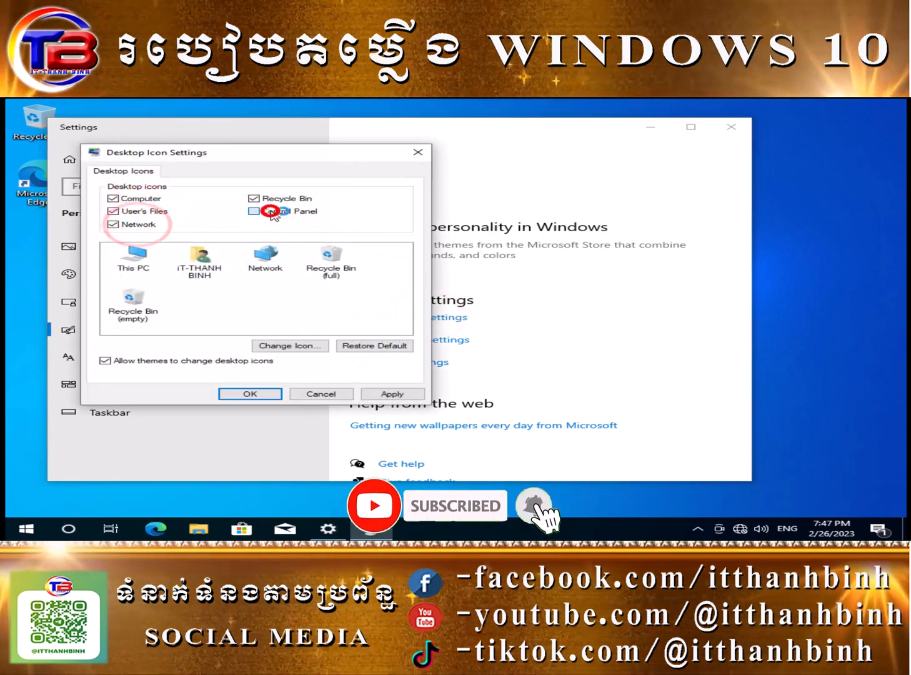
pyautogui.click(394, 394)
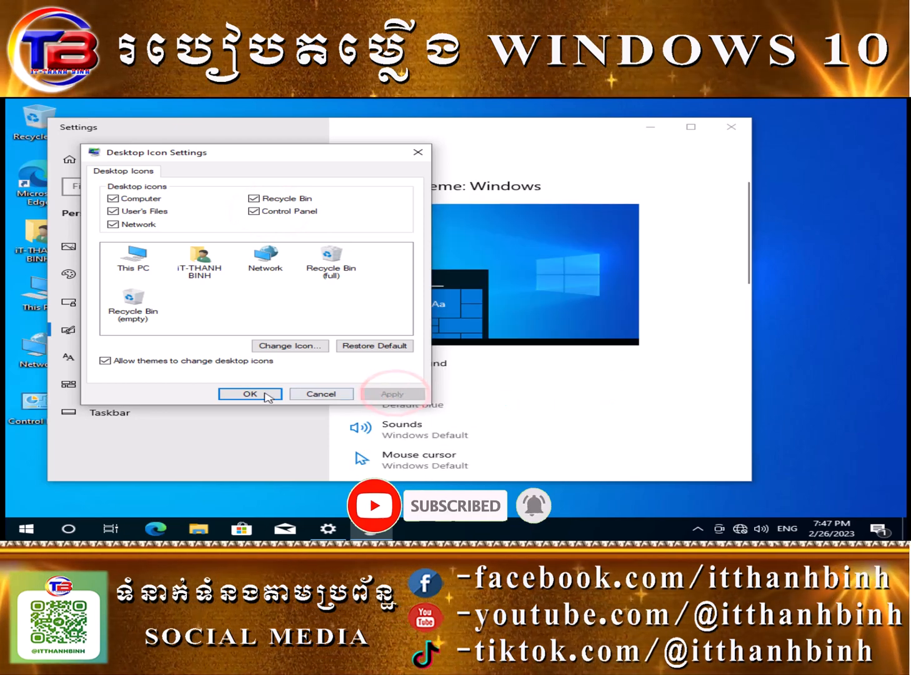
pyautogui.click(256, 394)
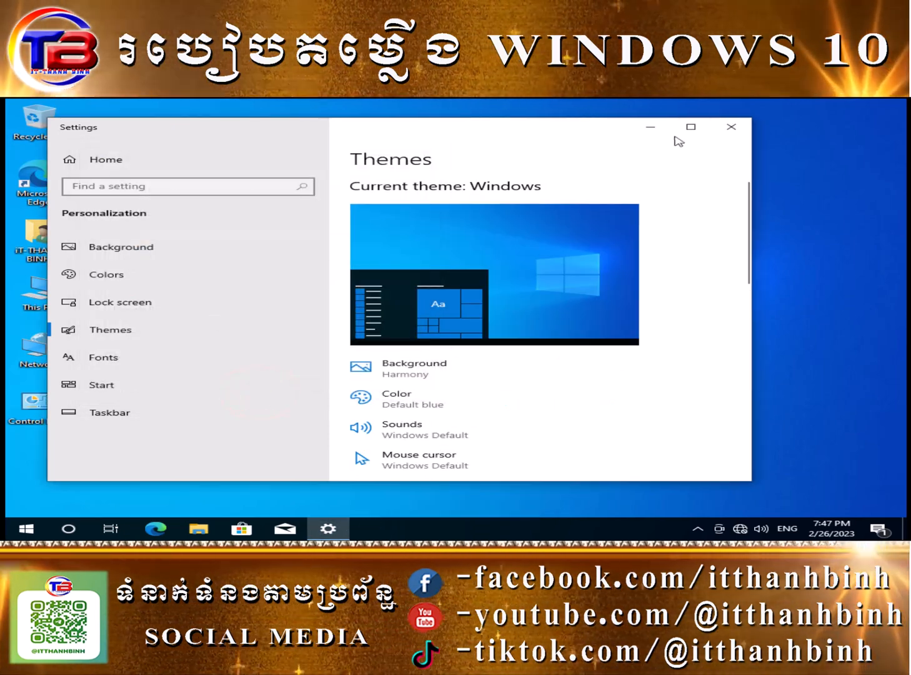
pyautogui.click(730, 129)
# Refresh the desktop repeatedly to tidy the newly added icons
pyautogui.rightClick(427, 260)
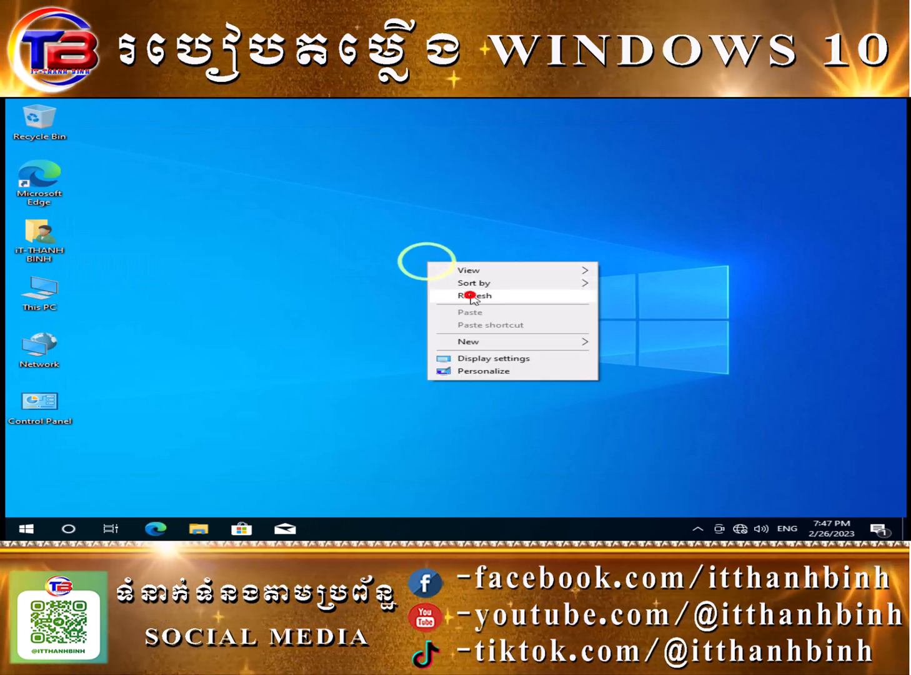
pyautogui.click(469, 294)
pyautogui.rightClick(371, 255)
pyautogui.click(412, 290)
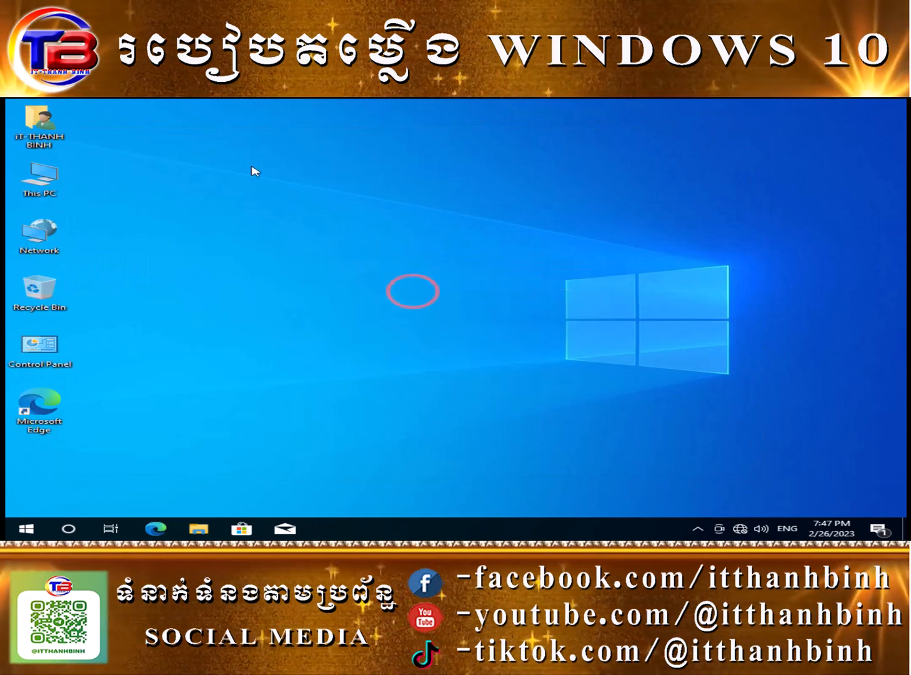
pyautogui.moveTo(251, 141); pyautogui.dragTo(5, 451)
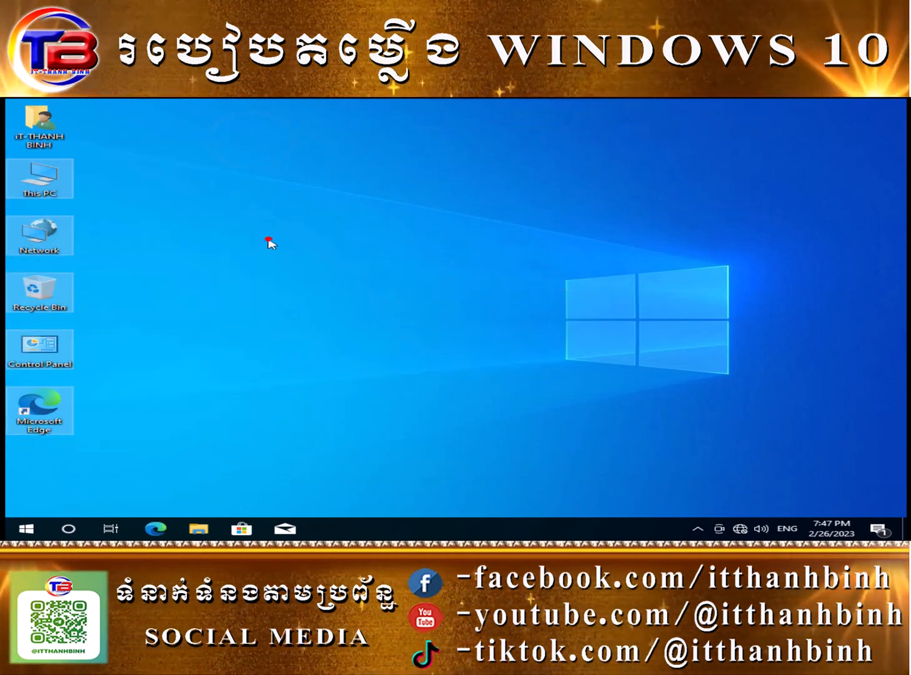
pyautogui.rightClick(269, 238)
pyautogui.click(310, 272)
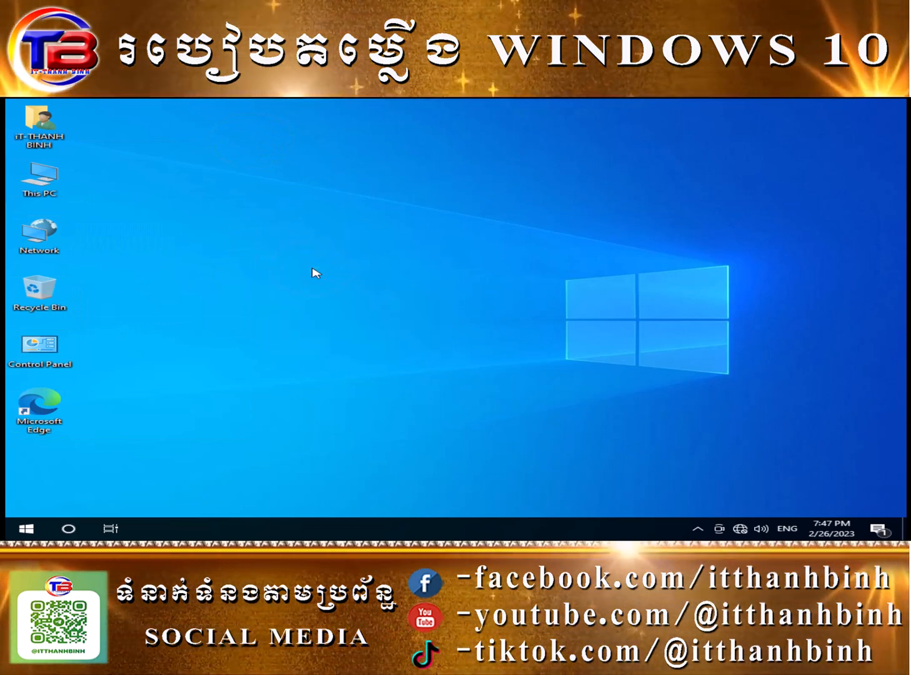